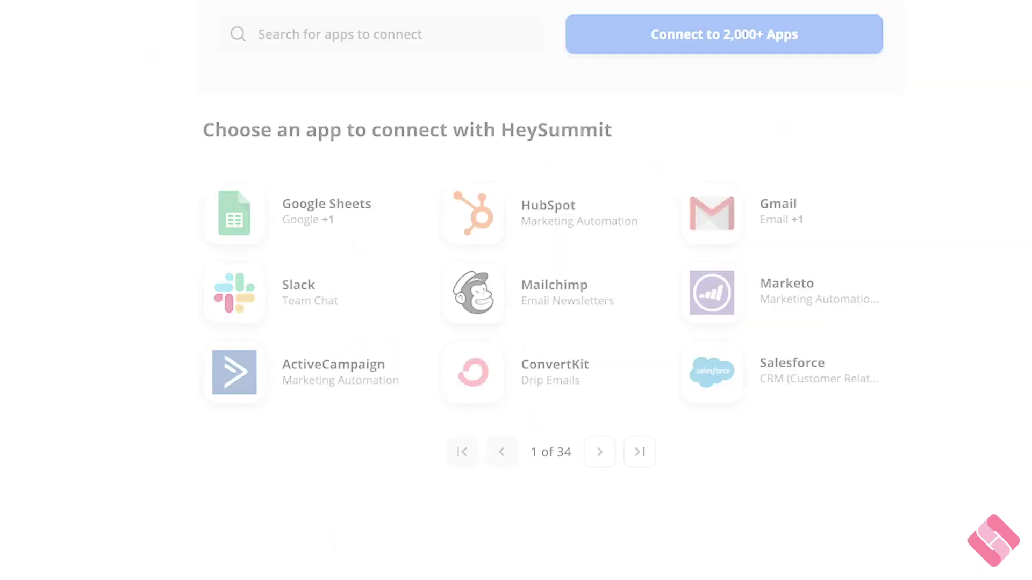
- Page through the HeySummit-compatible apps to page 4 of 34, showing Drip, SendFox and Crowdcast
left_click(599, 452)
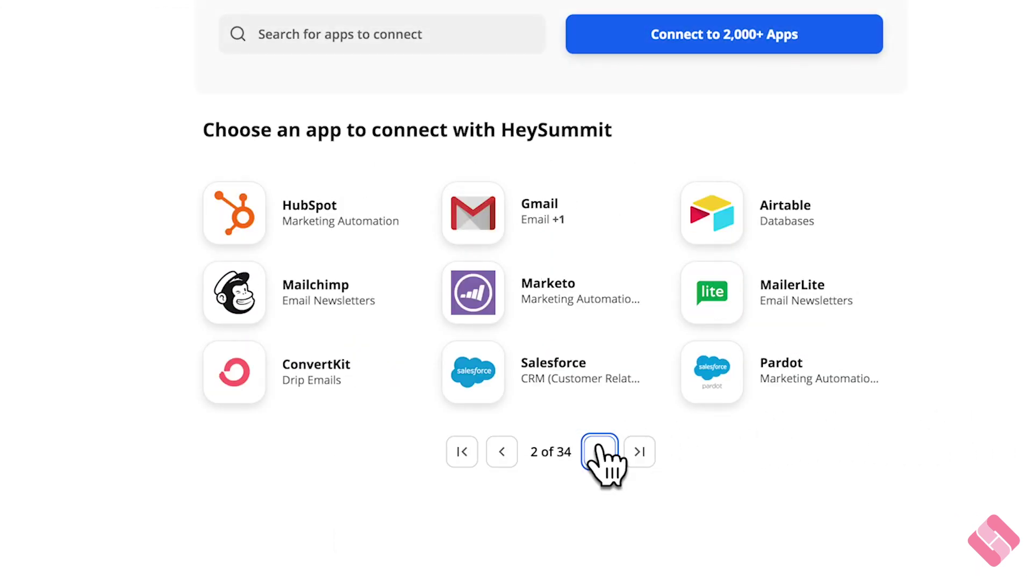
left_click(599, 452)
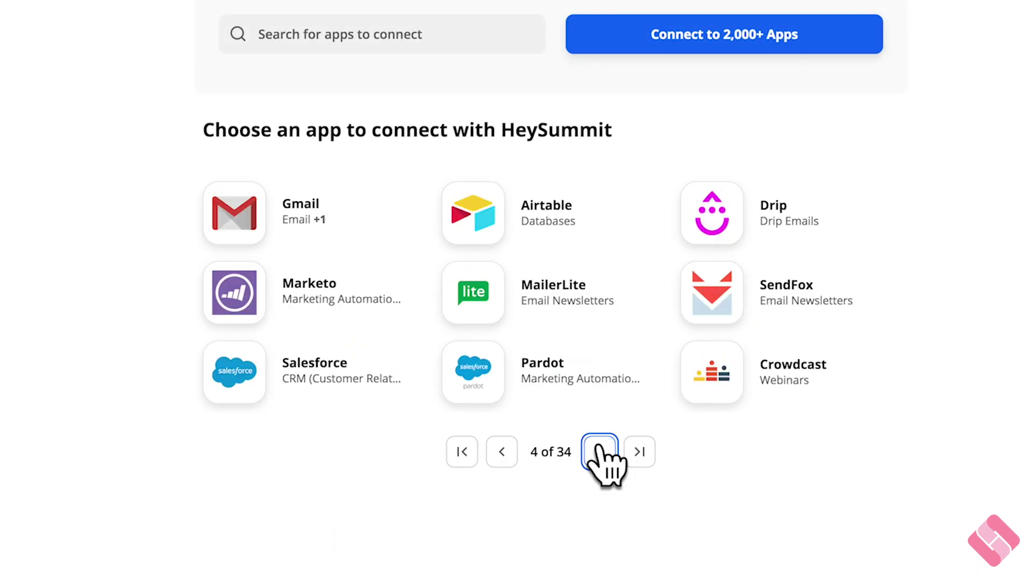
left_click(599, 452)
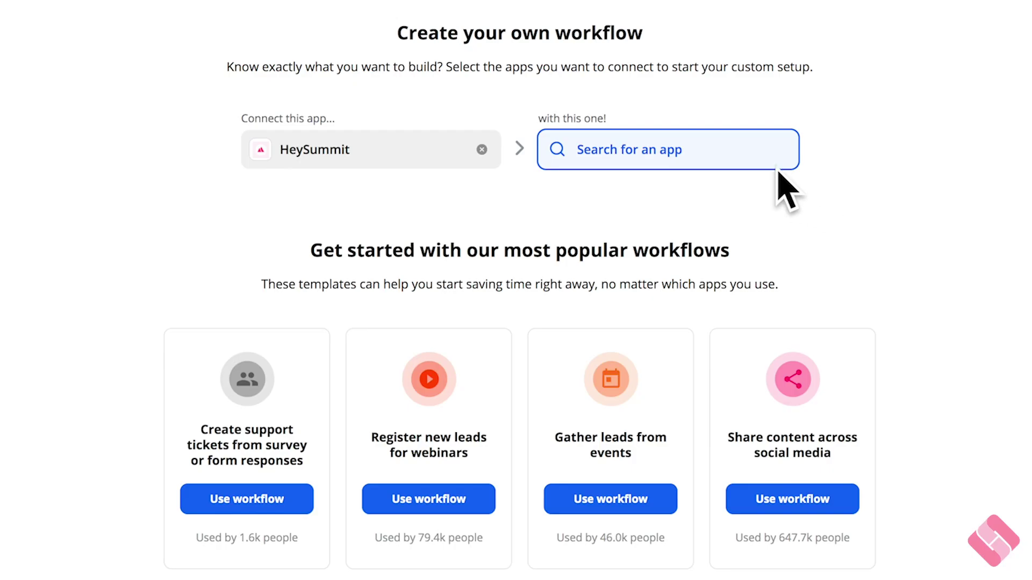
- Open the 'with this one!' app list to choose a partner for HeySummit
left_click(723, 157)
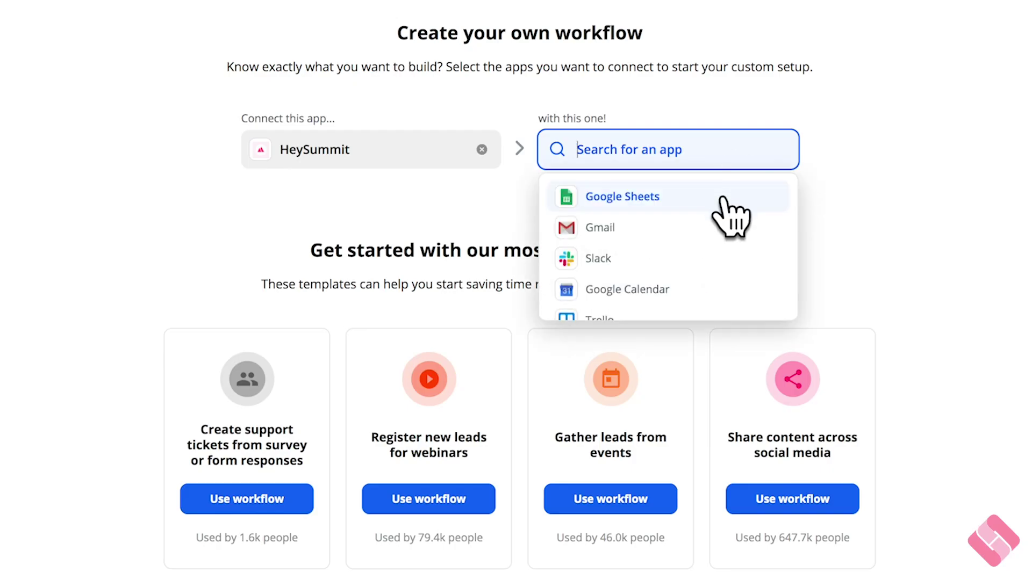
- Pair HeySummit with Slack using the Ticket Purchased trigger and Send Direct Message action
scroll(726, 223, "down", 1)
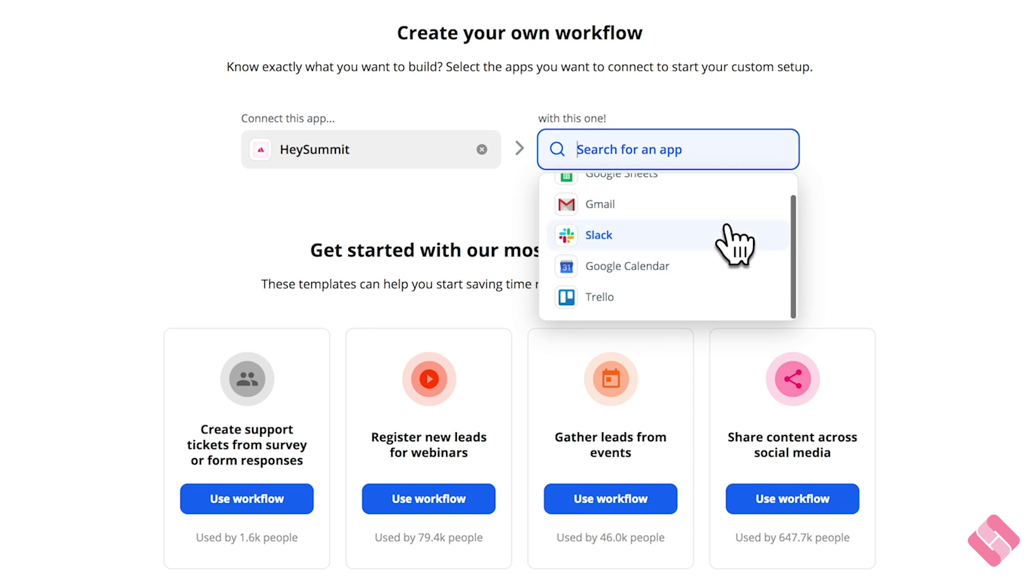
left_click(727, 237)
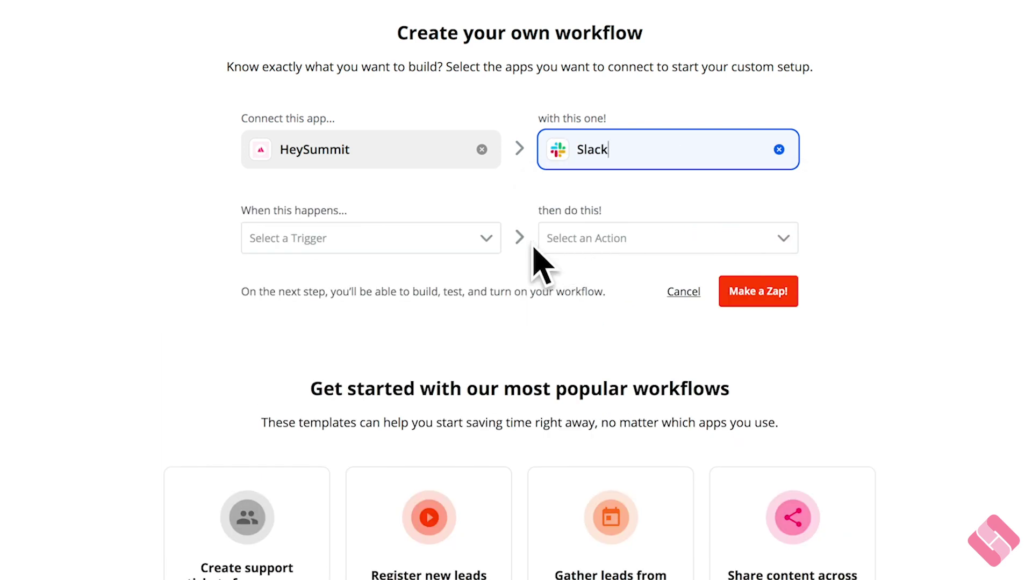
left_click(486, 243)
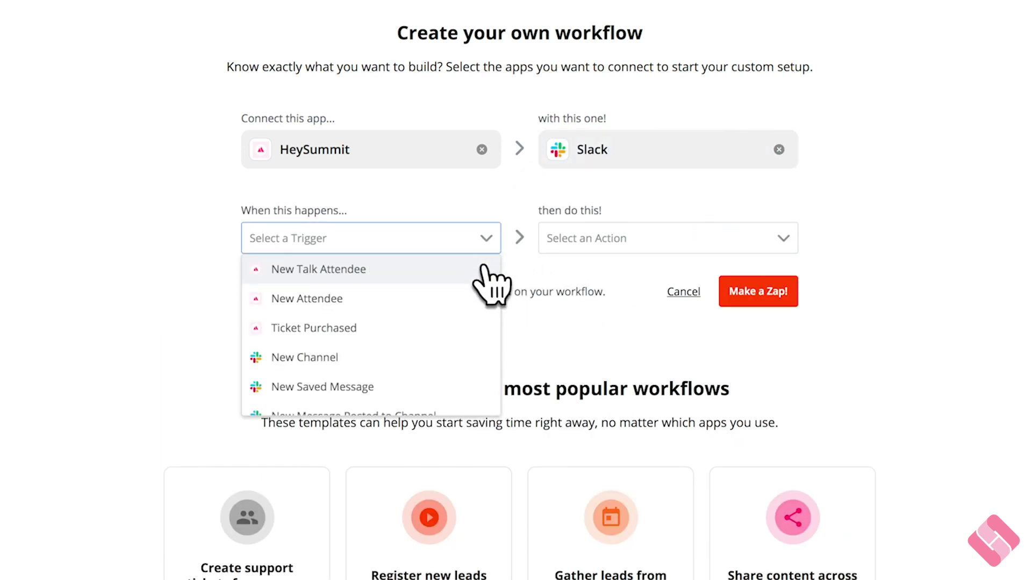
left_click(470, 329)
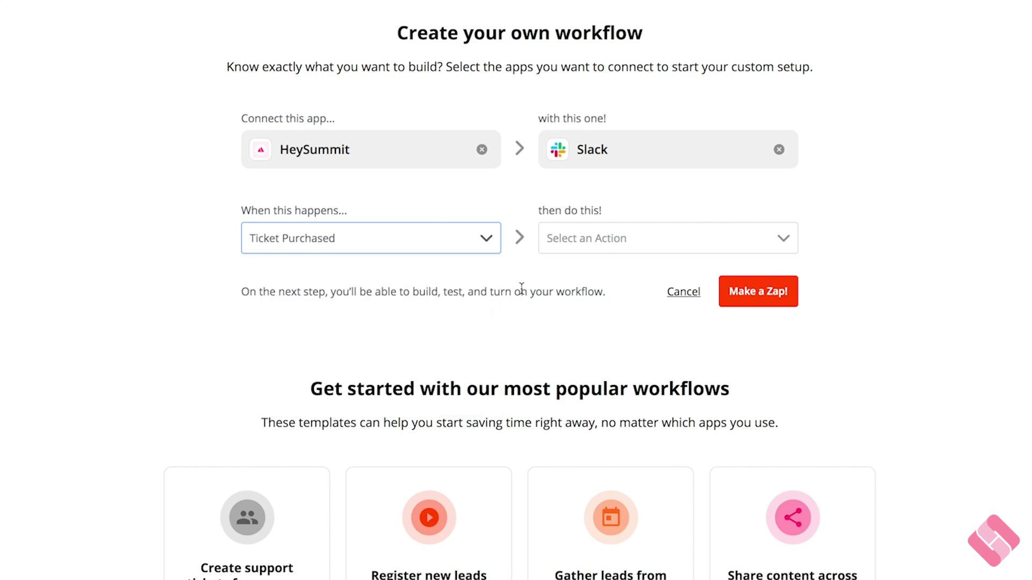
left_click(594, 240)
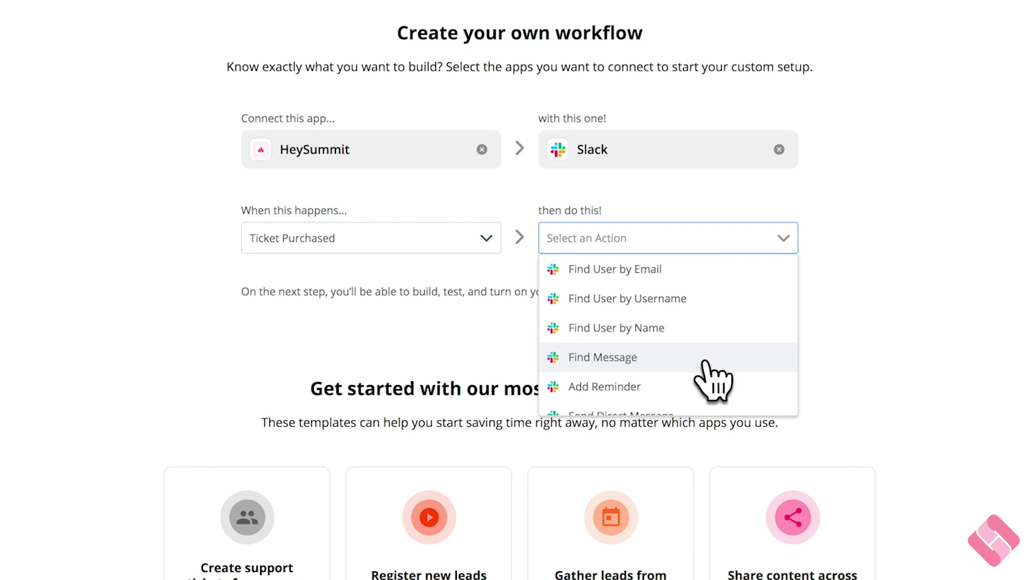
scroll(705, 359, "down", 2)
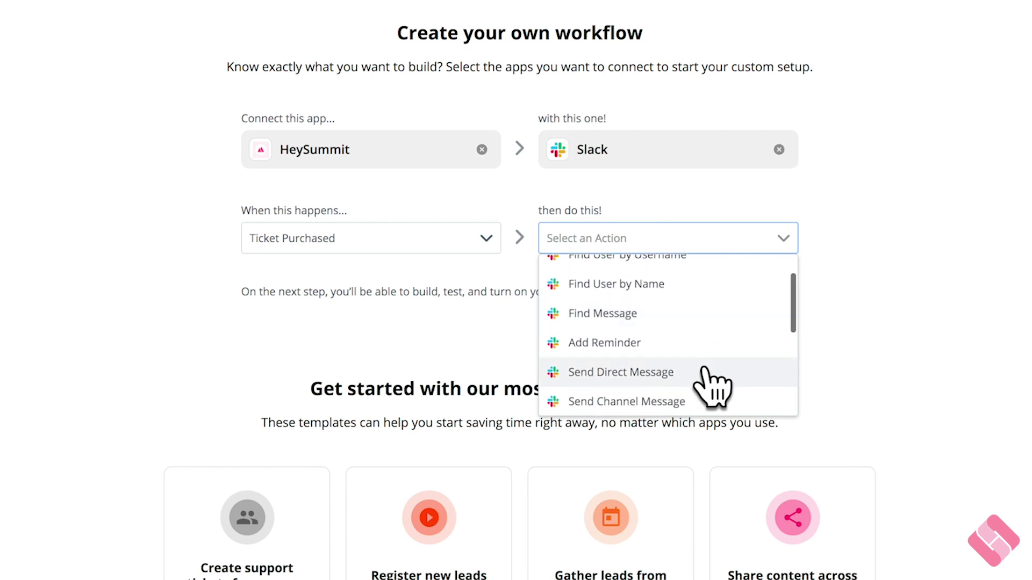
left_click(704, 371)
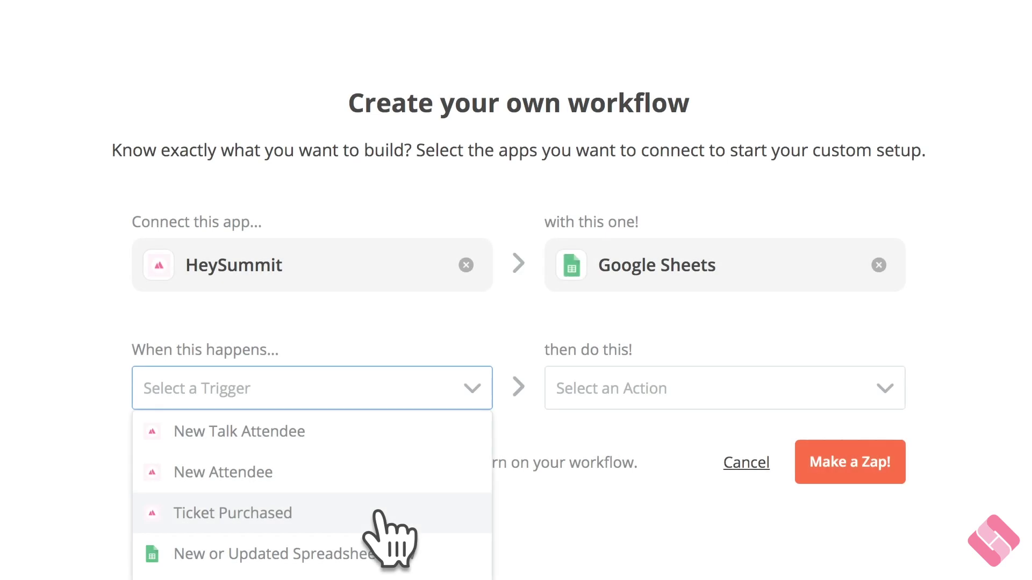
- Use Ticket Purchased as the trigger and Create Spreadsheet Row as the Google Sheets action
left_click(383, 511)
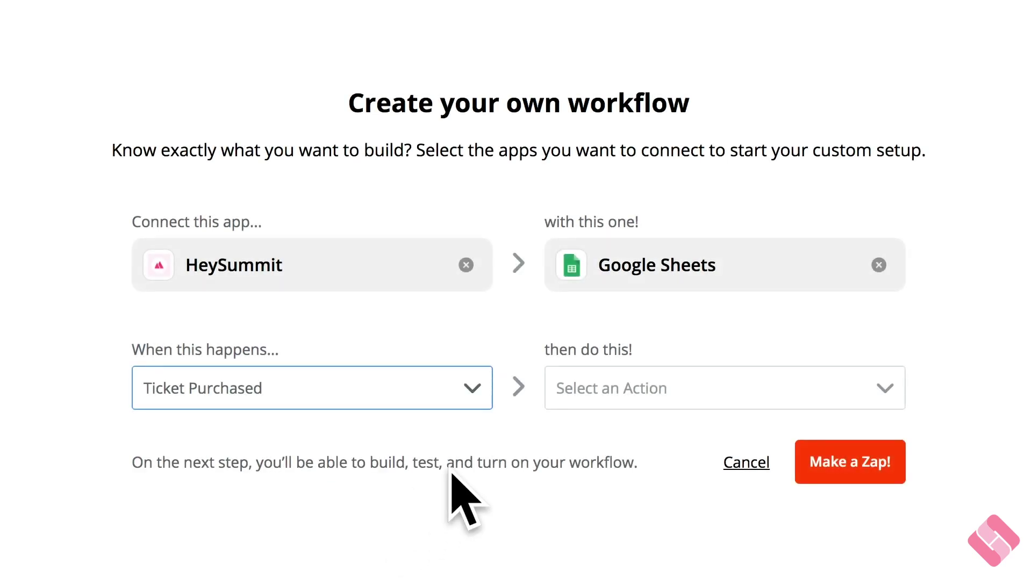
left_click(623, 398)
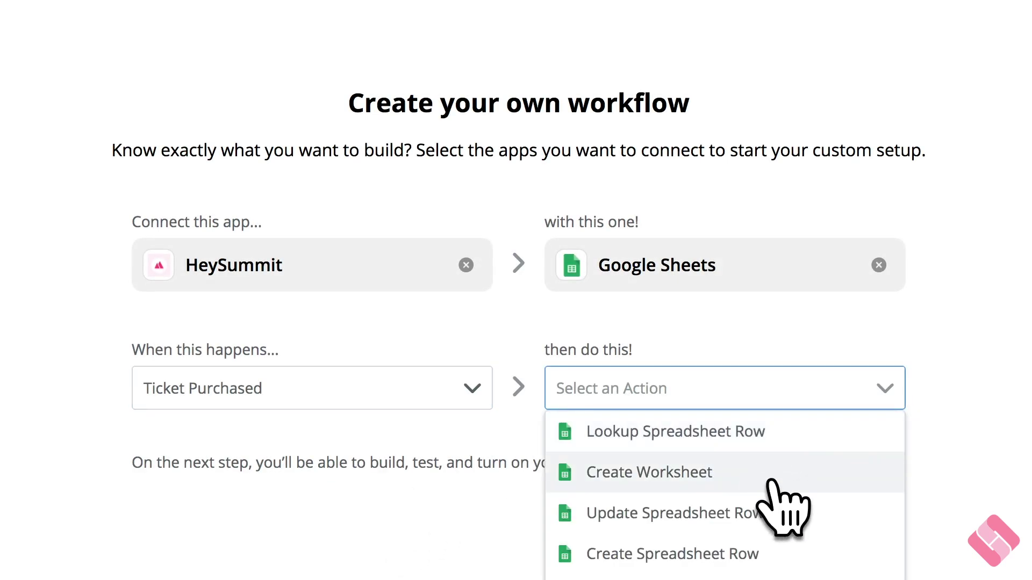
left_click(789, 556)
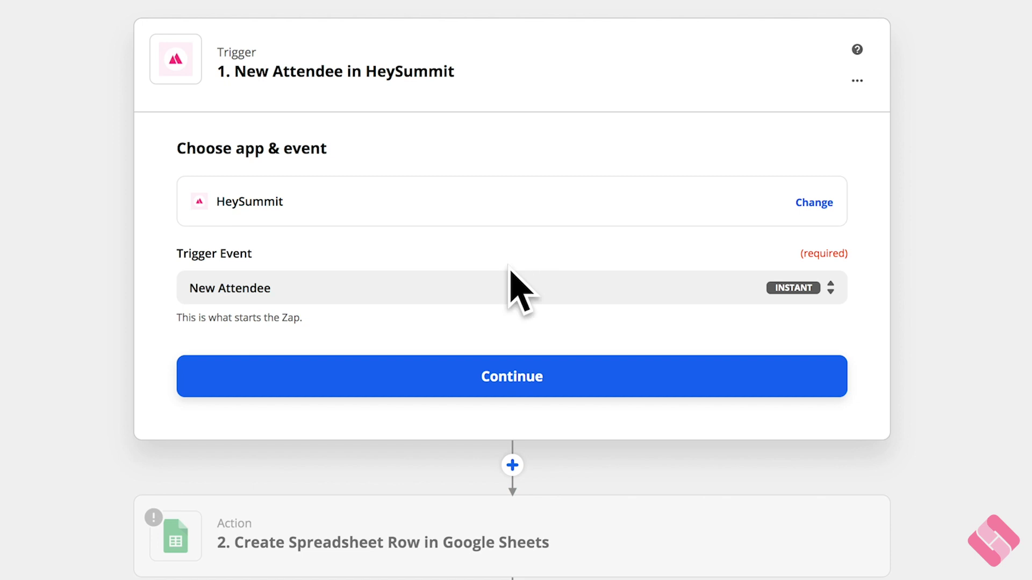
- Show the list of available HeySummit trigger events
left_click(503, 290)
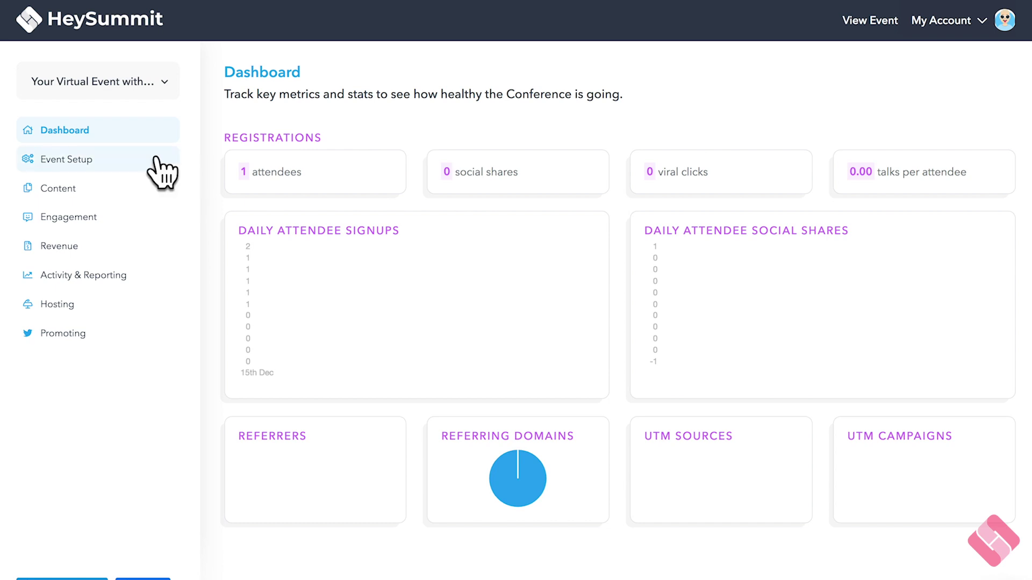
- Go to Event Setup > API Settings and use the recommended Google Sheets row Zap
left_click(86, 164)
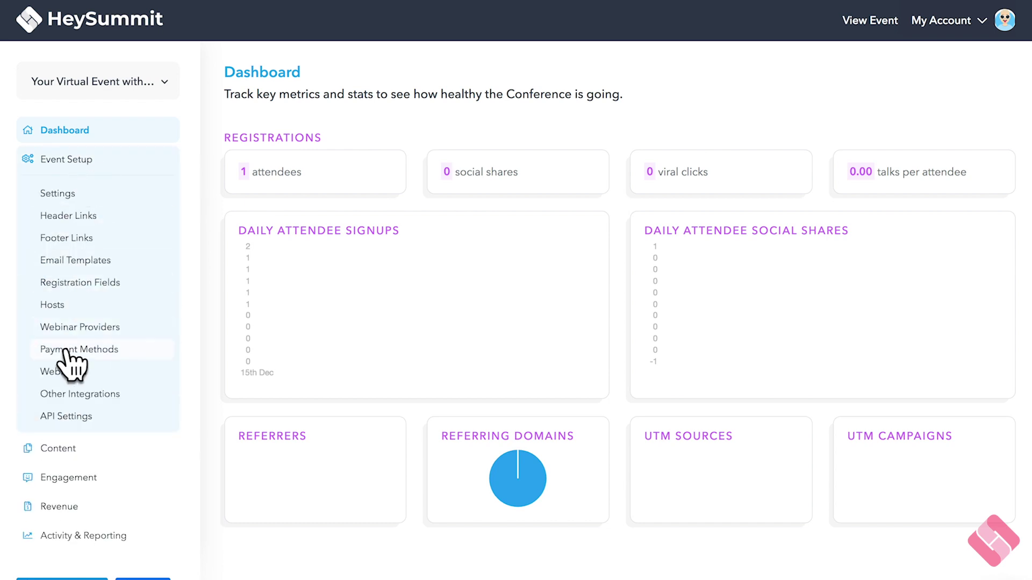
left_click(63, 414)
scroll(764, 433, "down", 3)
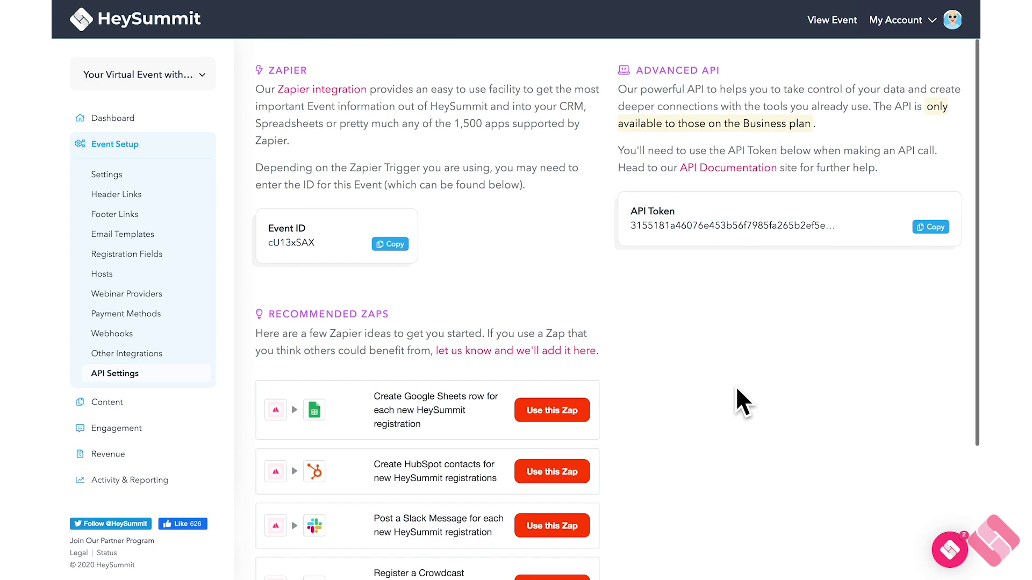
scroll(736, 387, "down", 3)
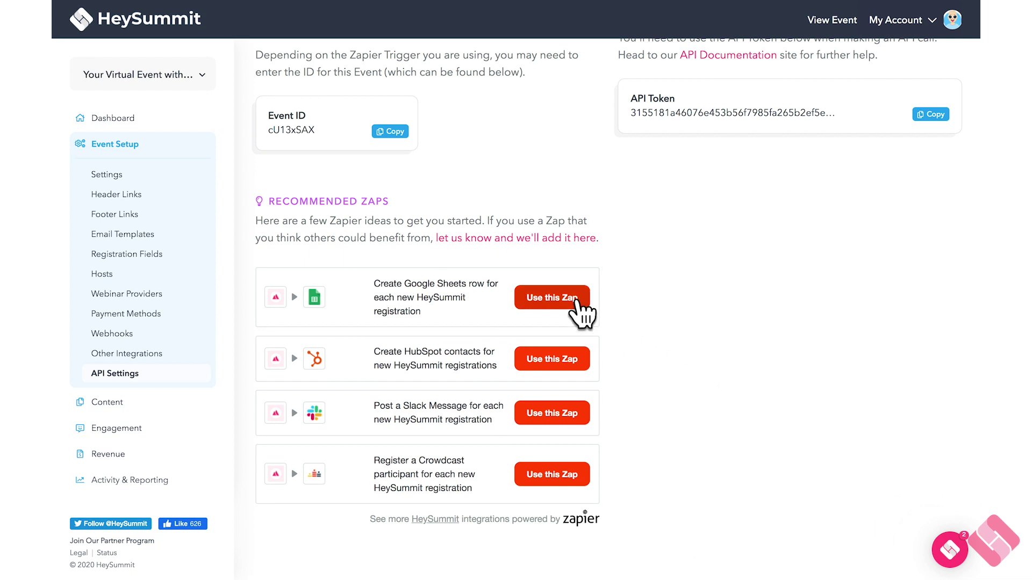
left_click(516, 301)
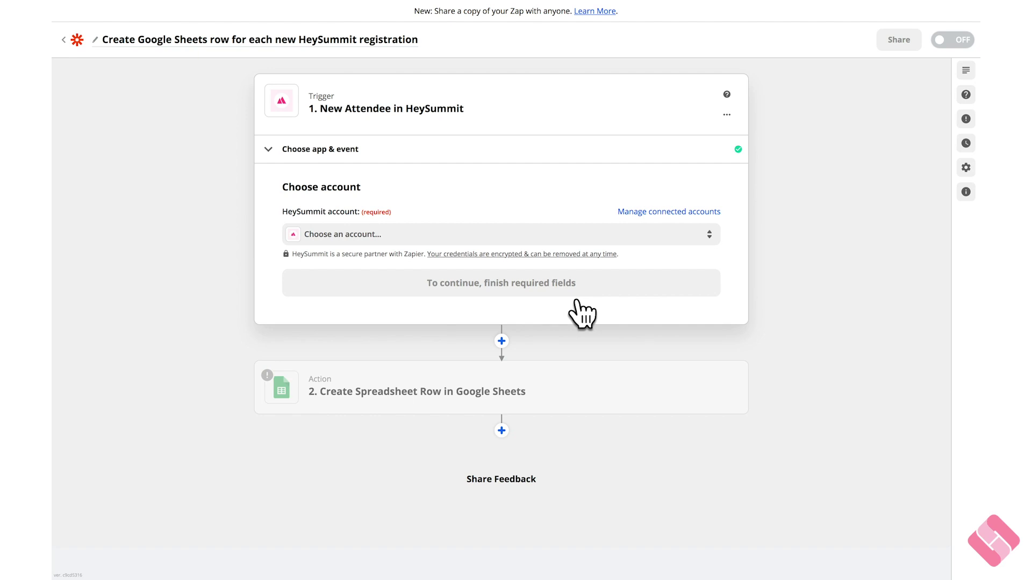
- Keep New Attendee as the HeySummit trigger event and continue
left_click(528, 149)
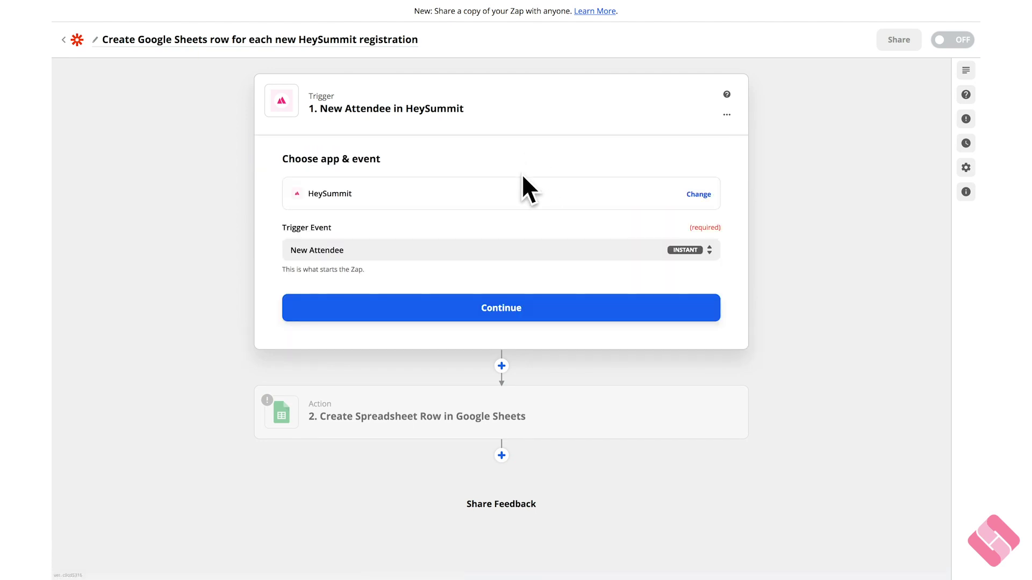
left_click(496, 252)
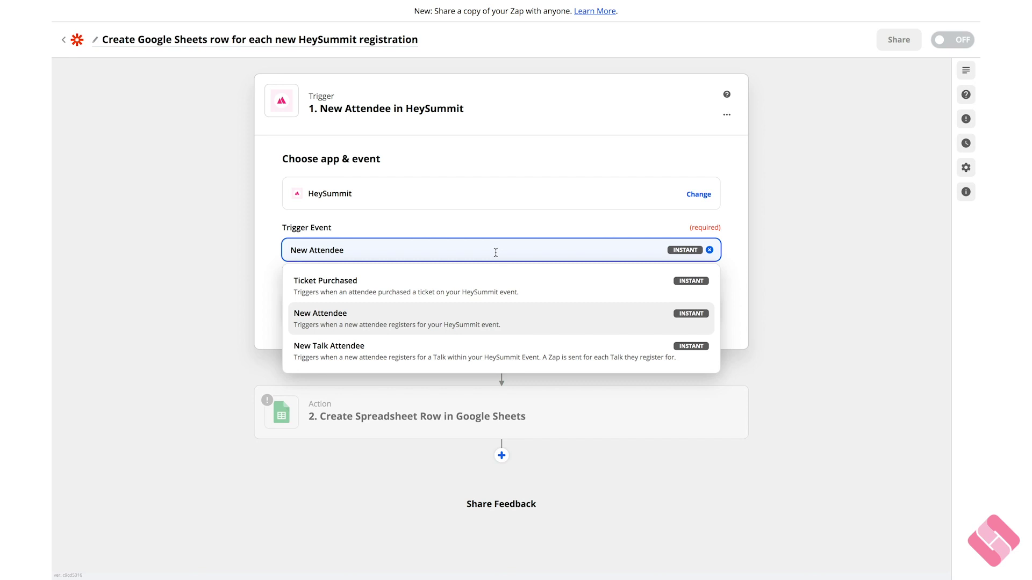
left_click(473, 332)
left_click(482, 319)
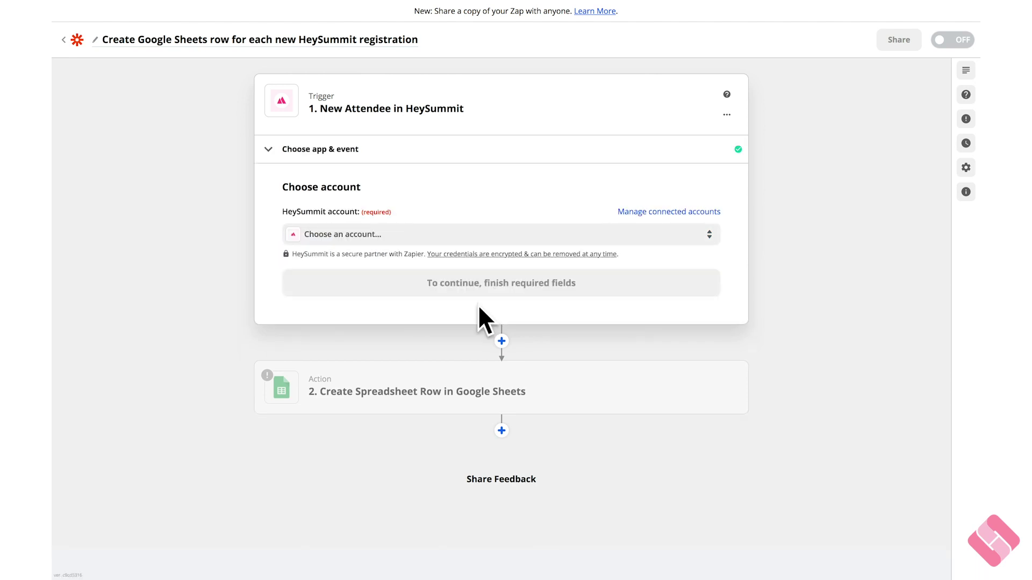
- Connect the HeySummit account, then run the trigger test and enter an attendee's email to book a place
left_click(496, 242)
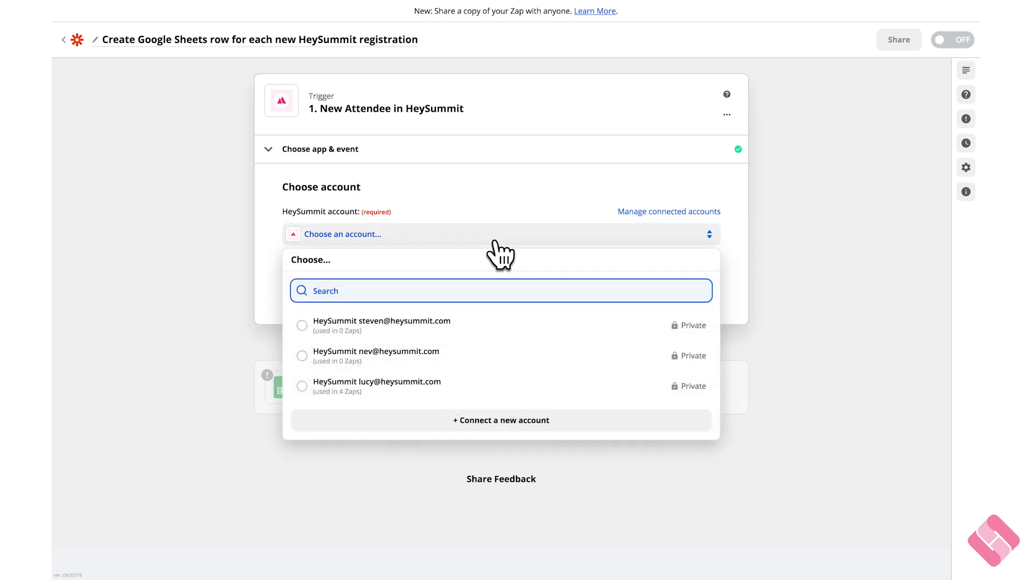
left_click(415, 388)
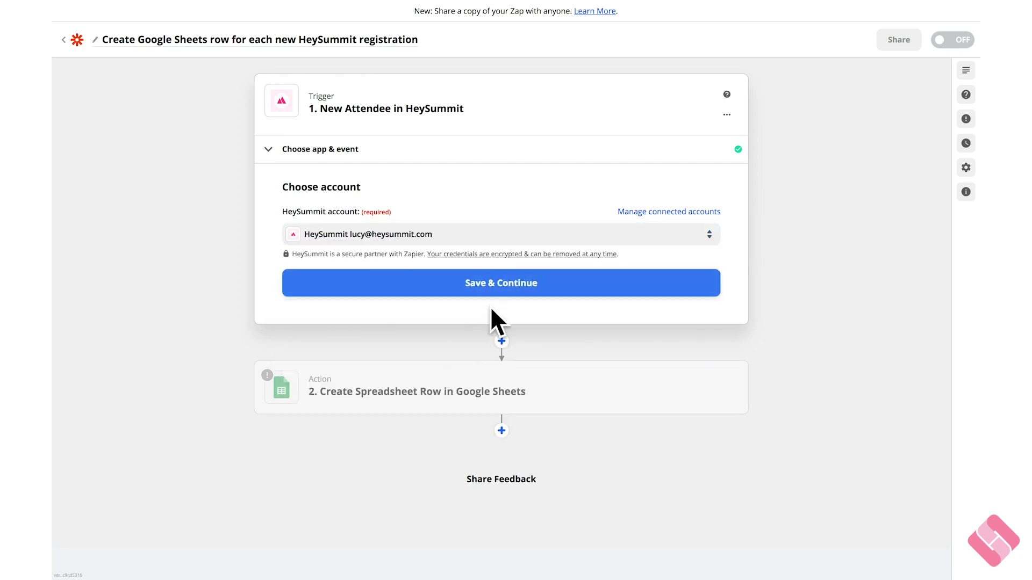
left_click(494, 292)
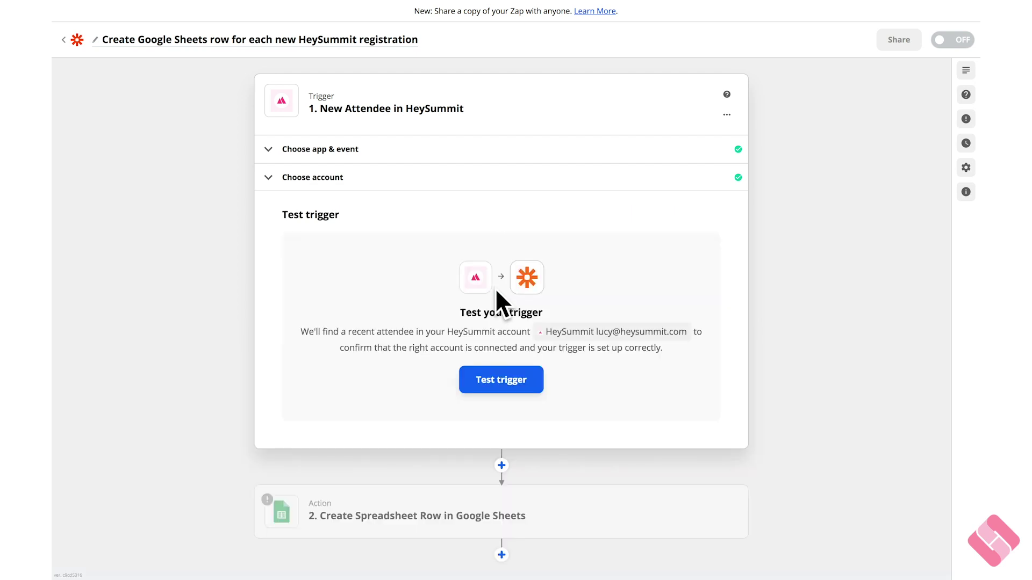
left_click(512, 380)
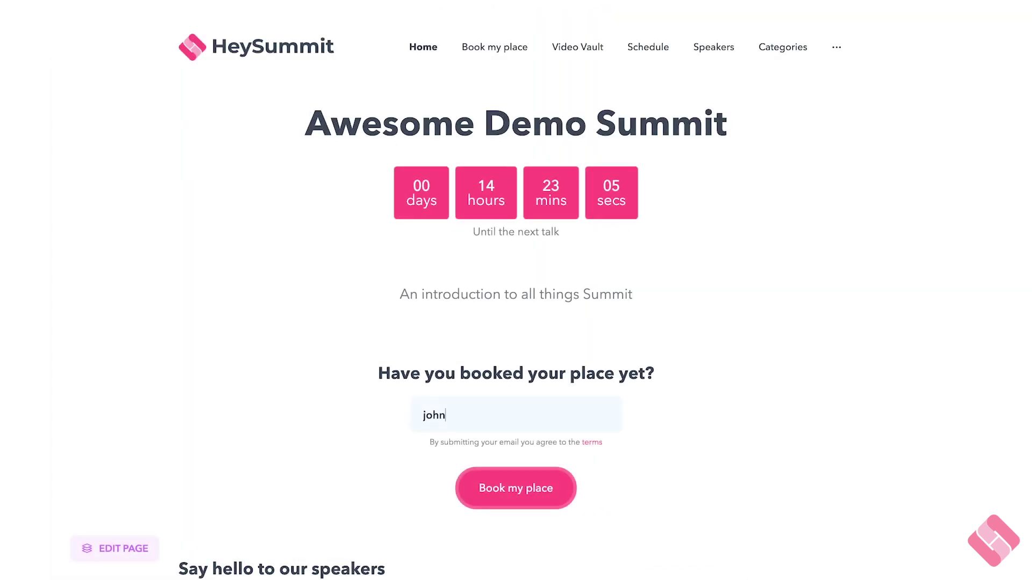
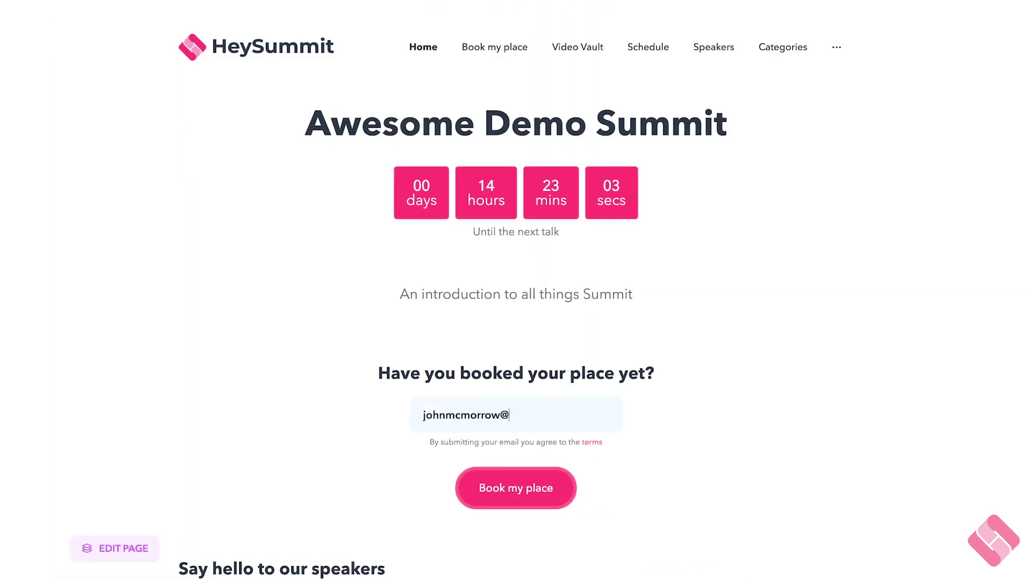
- Book a free ticket for the test attendee on the Awesome Demo Summit page
left_click(502, 492)
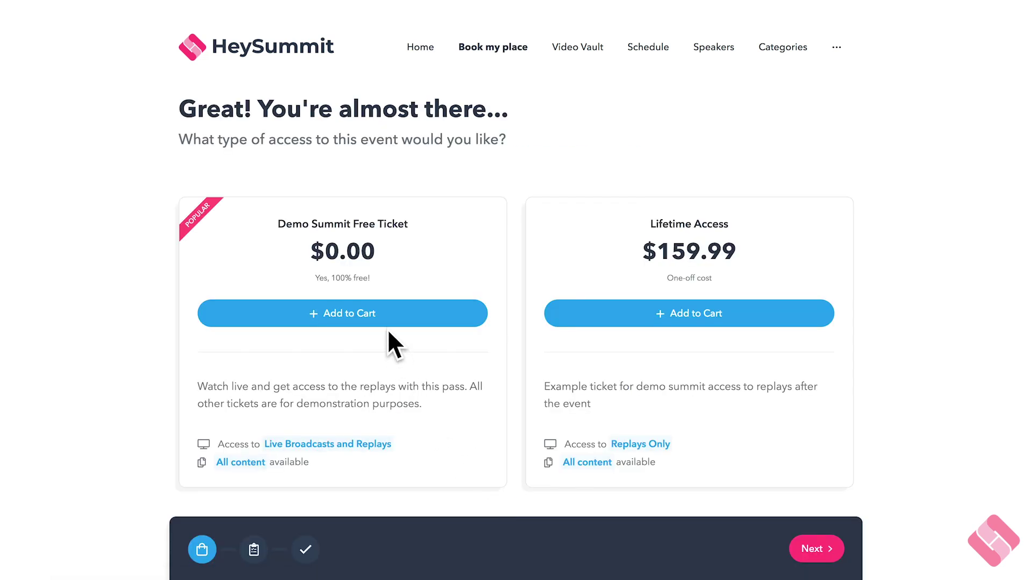
left_click(379, 318)
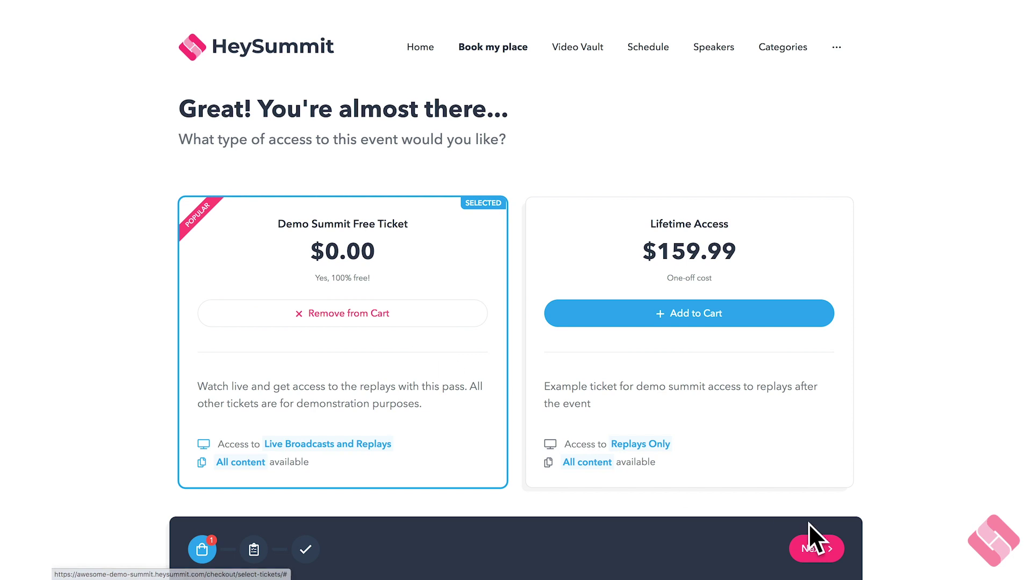
left_click(828, 552)
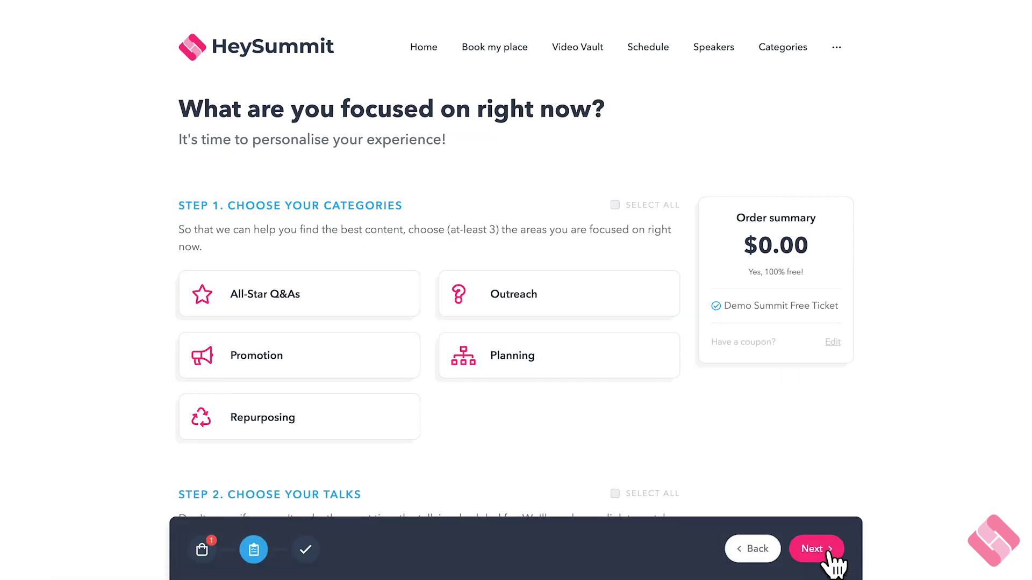
- Continue from the found Free Access attendee to the Create Spreadsheet Row step
scroll(618, 427, "down", 2)
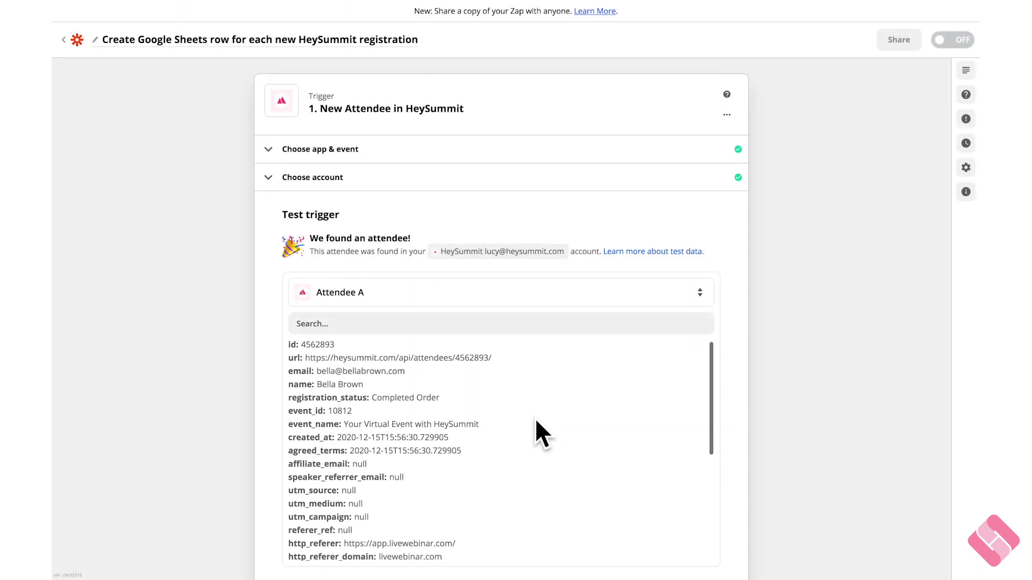
scroll(536, 421, "down", 5)
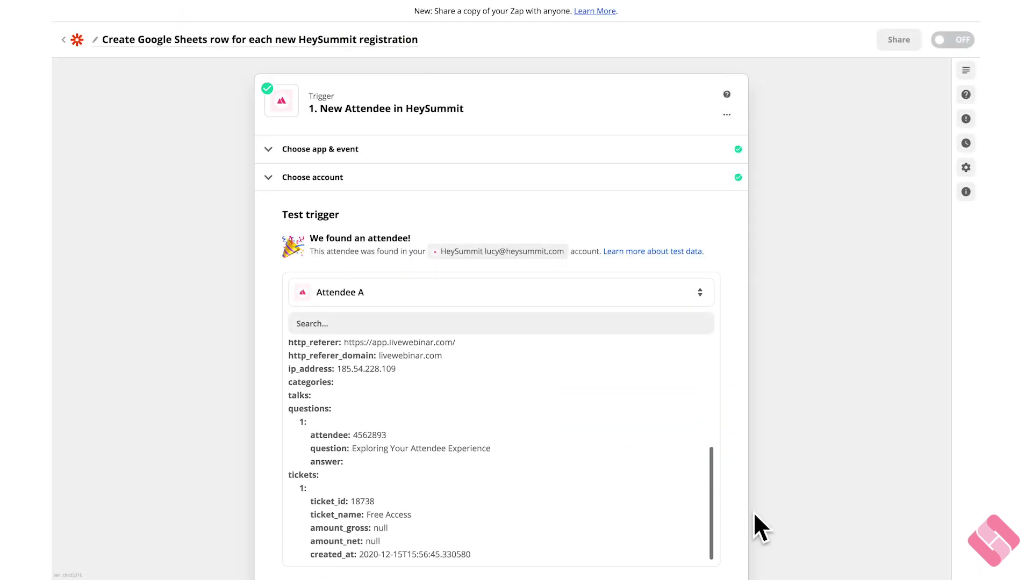
scroll(754, 514, "down", 5)
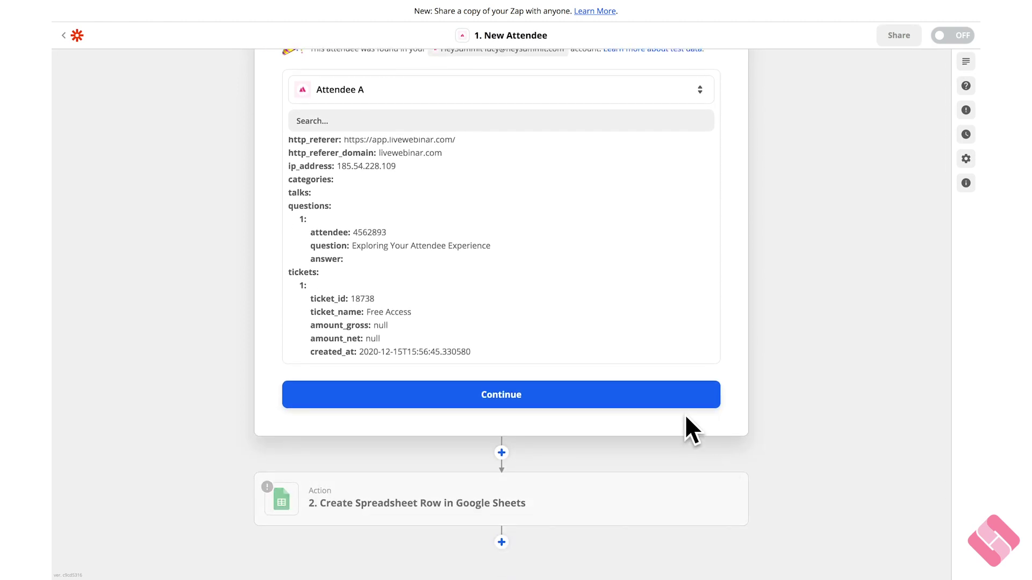
left_click(685, 401)
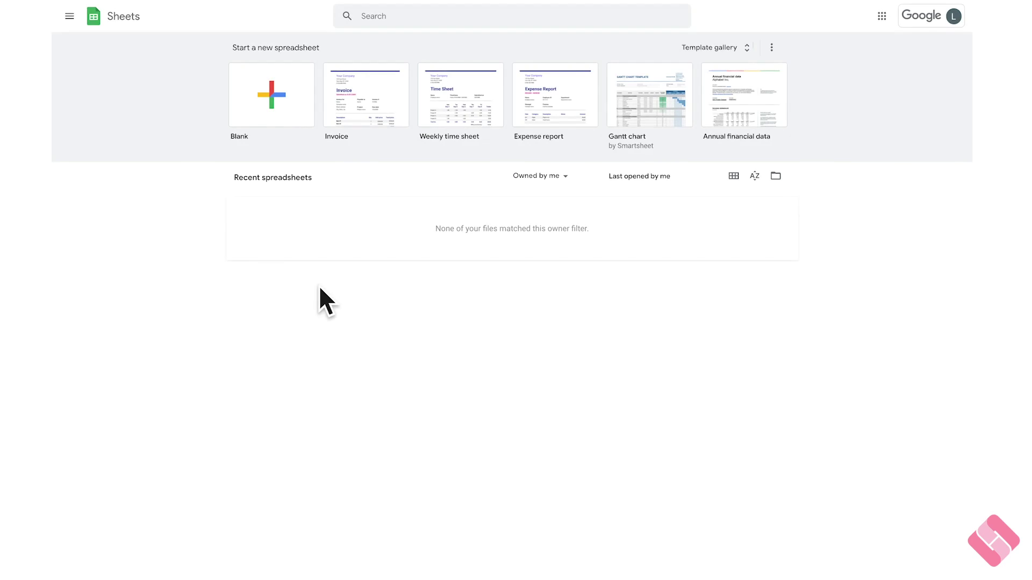
- Create a blank spreadsheet titled 'HeySummit and Zapier Integration'
left_click(283, 111)
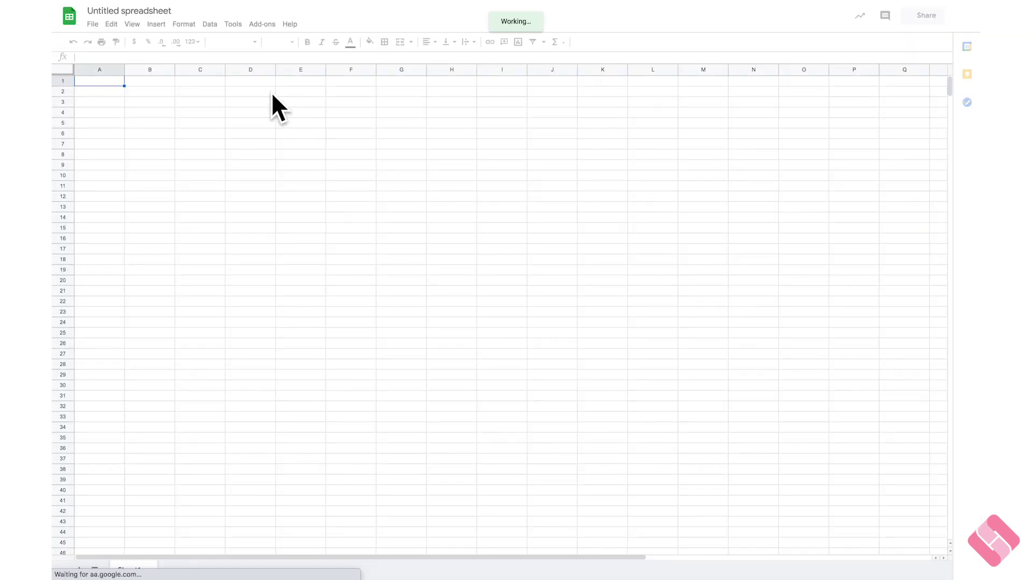
left_click(129, 10)
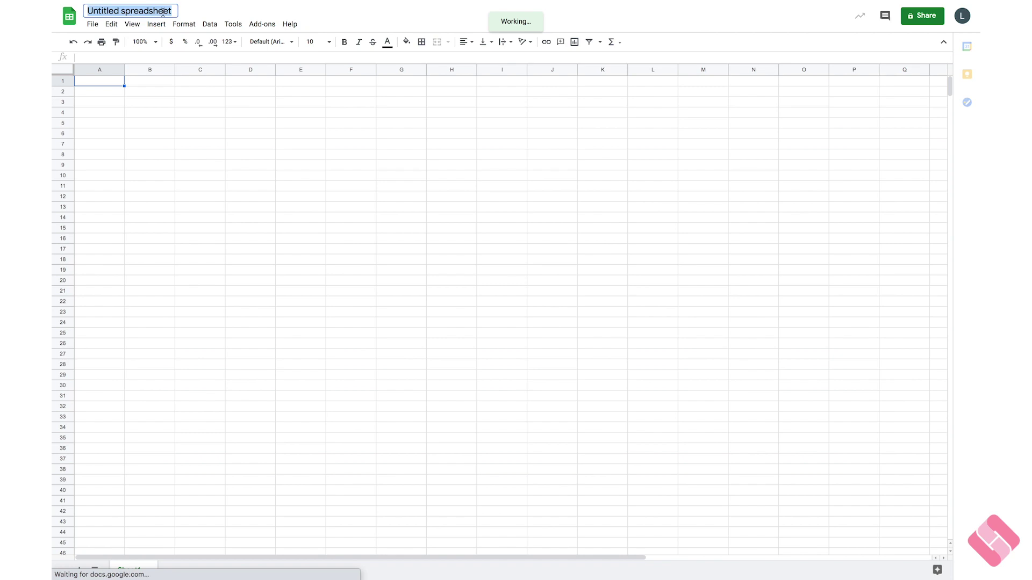
type("HeySummit")
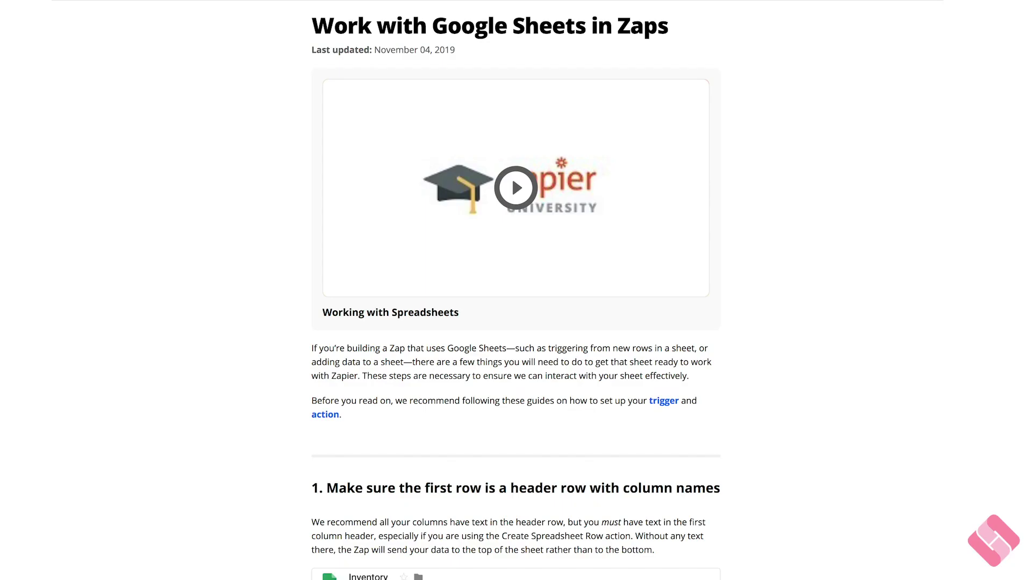
- Add the header Name in A1 and Email in B1
scroll(516, 290, "down", 3)
scroll(516, 290, "down", 4)
scroll(516, 290, "down", 4)
scroll(516, 290, "down", 2)
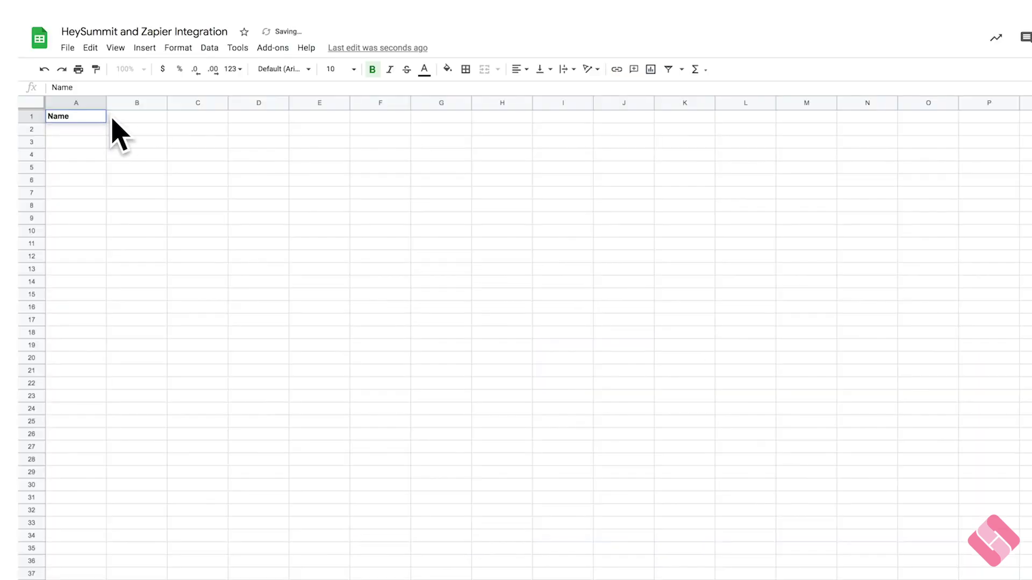
left_click(122, 118)
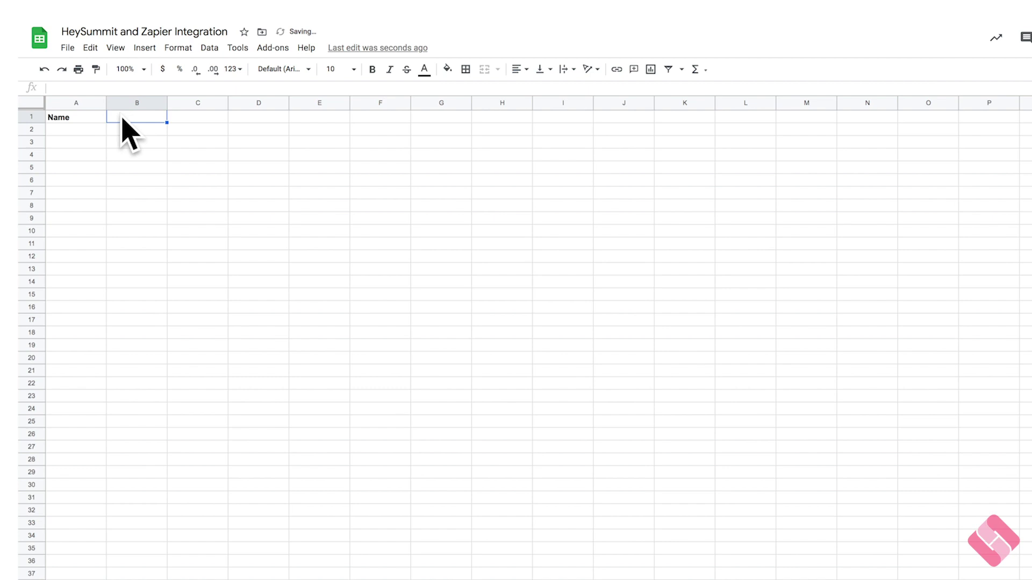
type("Email")
left_click(146, 154)
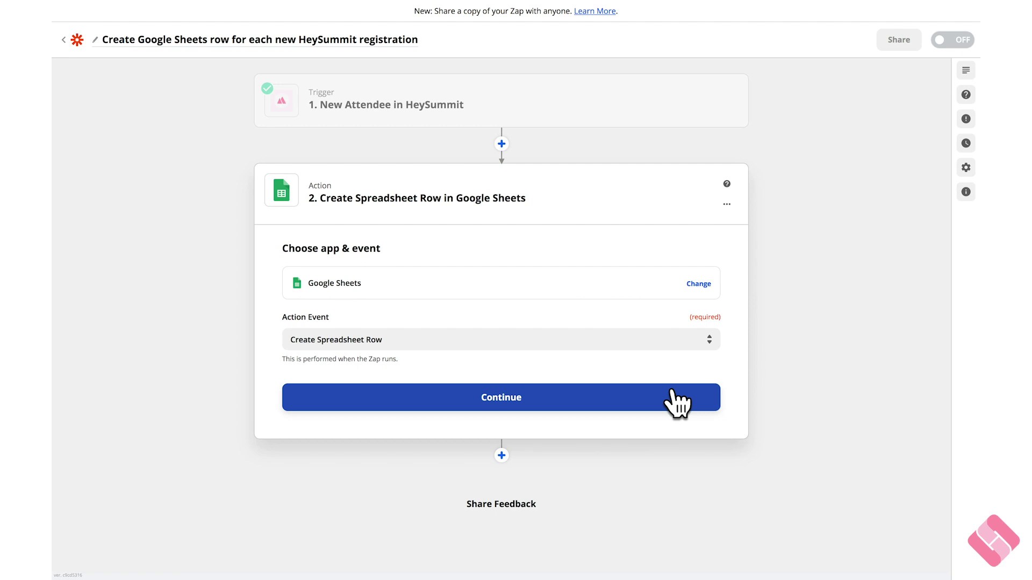
- Connect a new Google account to the Google Sheets action, allow access, and save
left_click(671, 391)
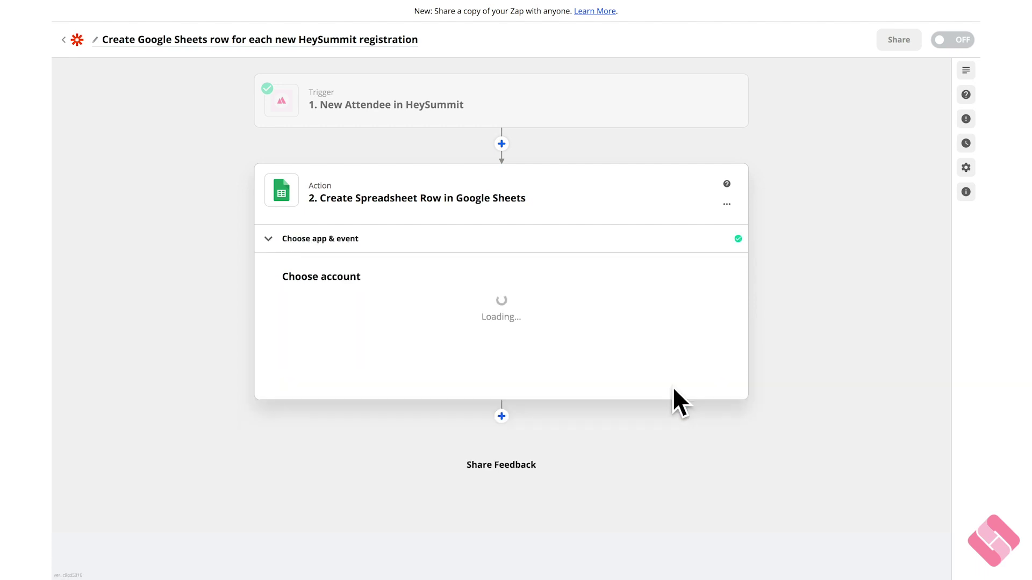
left_click(710, 329)
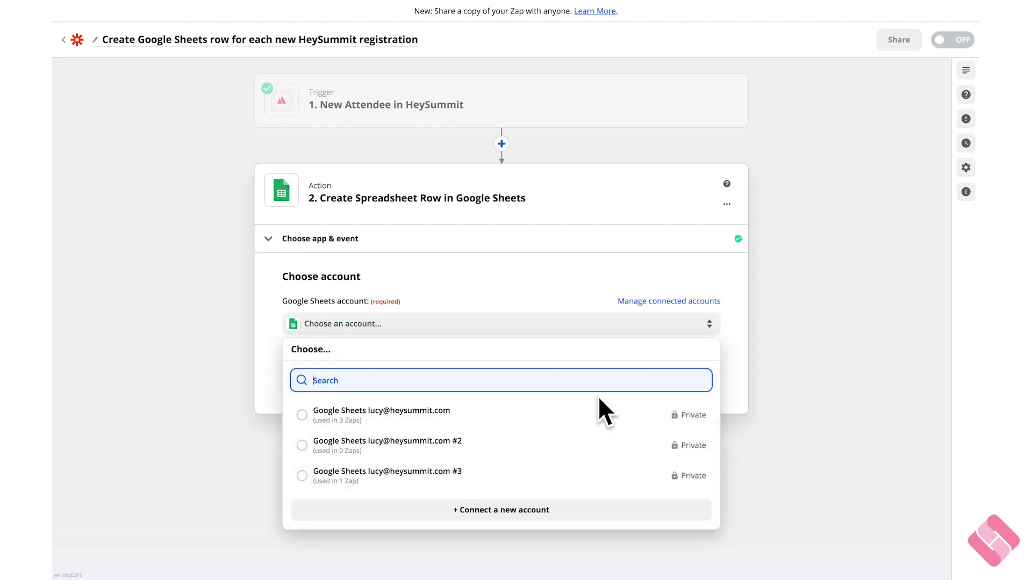
left_click(559, 475)
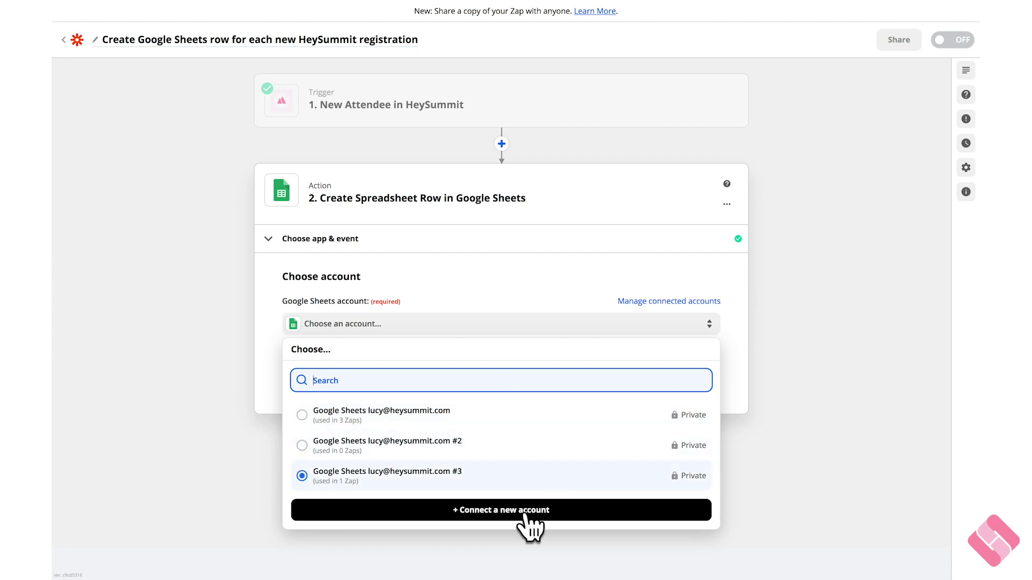
left_click(526, 517)
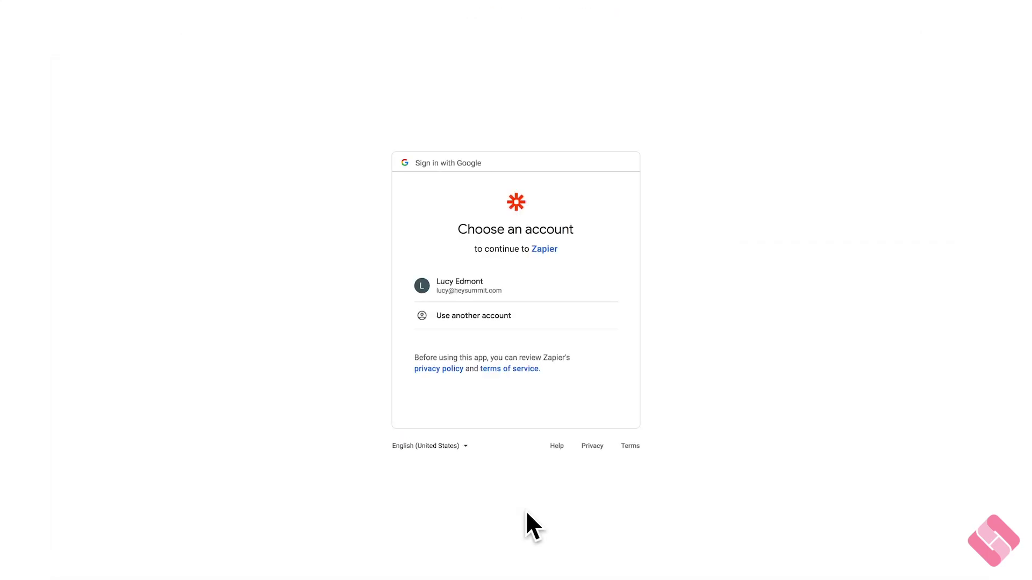
left_click(477, 290)
left_click(600, 445)
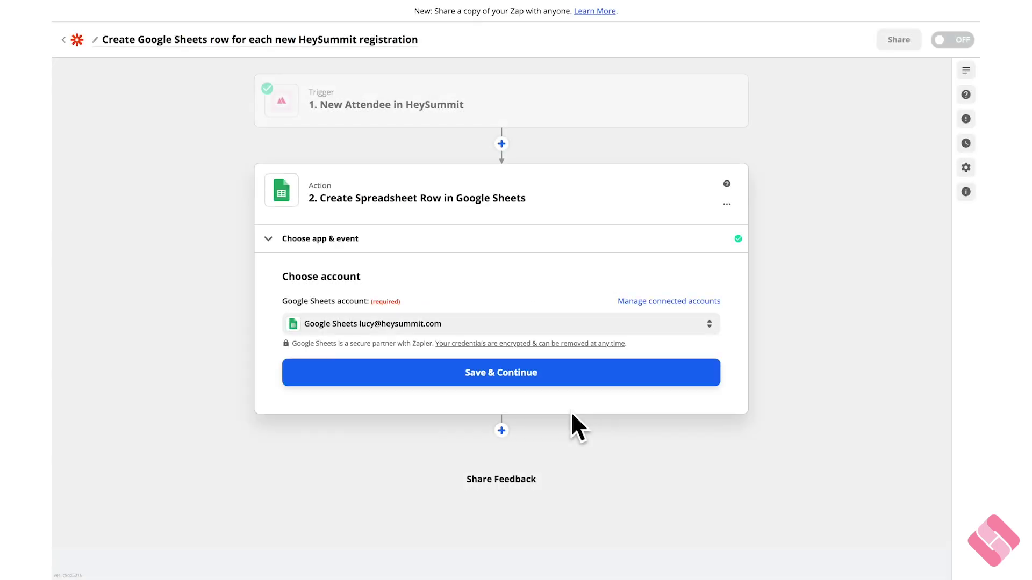
left_click(557, 379)
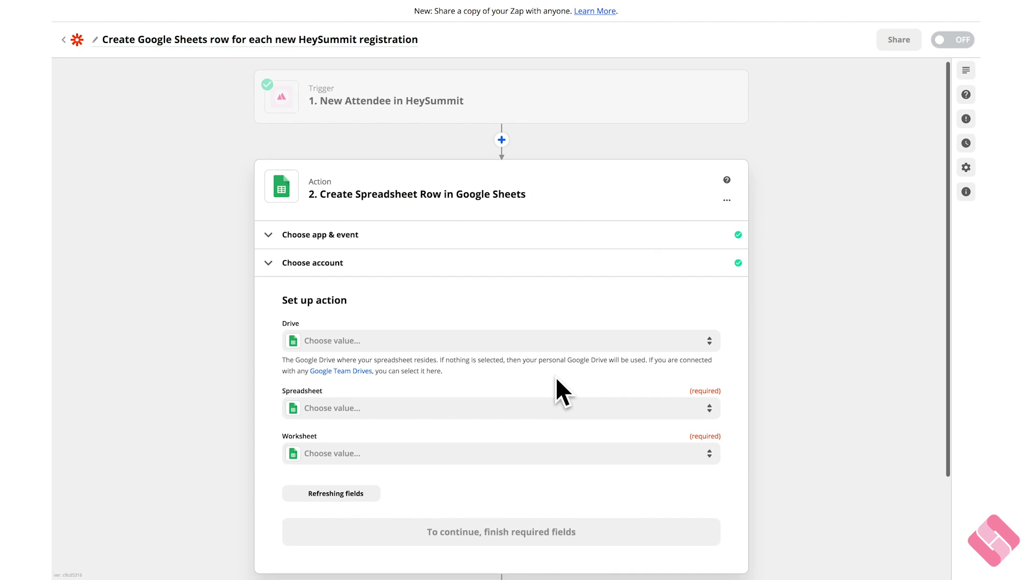
- Point the action at My Google Drive, the HeySummit and Zapier Integration spreadsheet, worksheet Sheet1
scroll(556, 387, "down", 3)
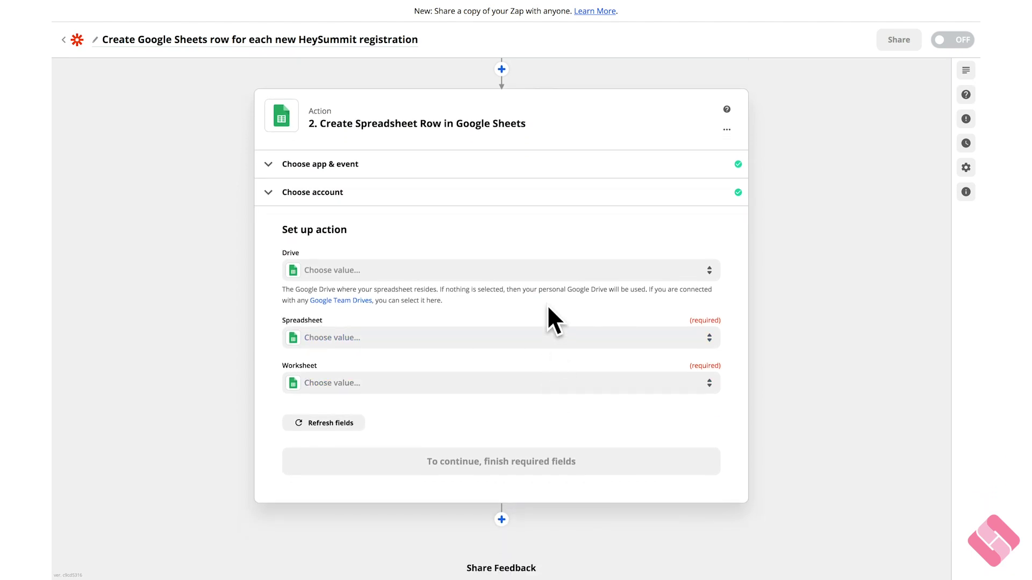
left_click(544, 275)
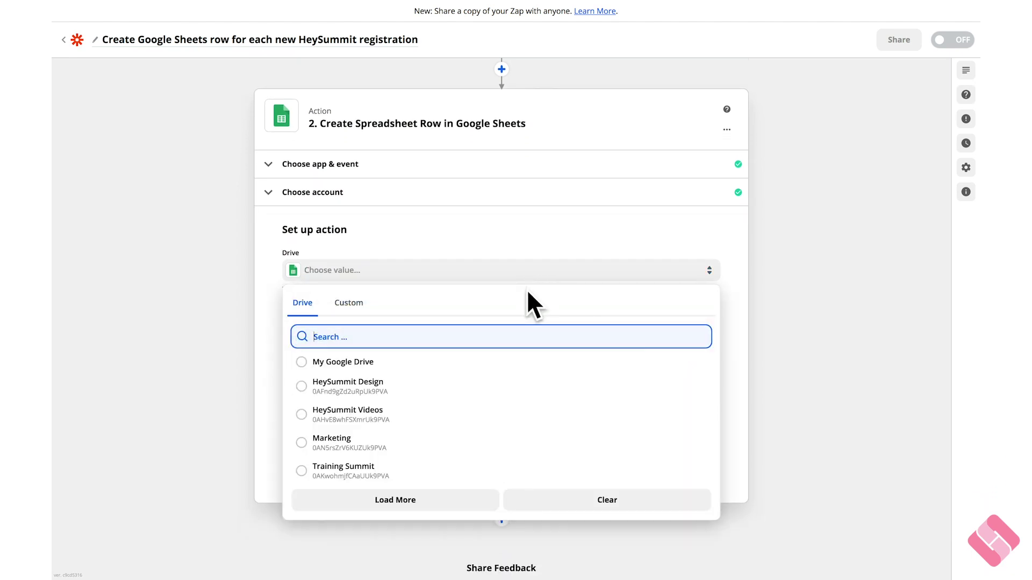
left_click(424, 371)
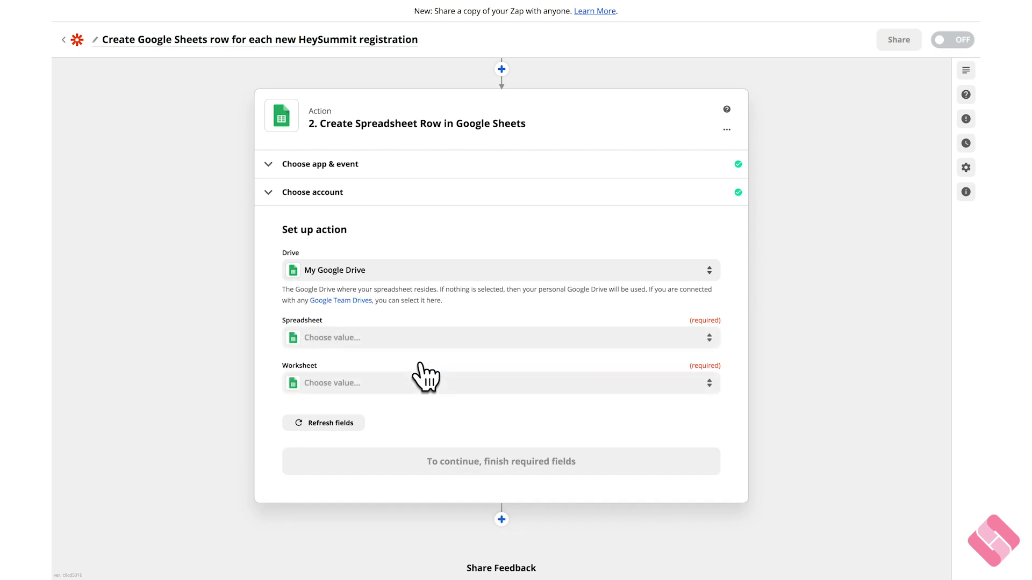
left_click(434, 340)
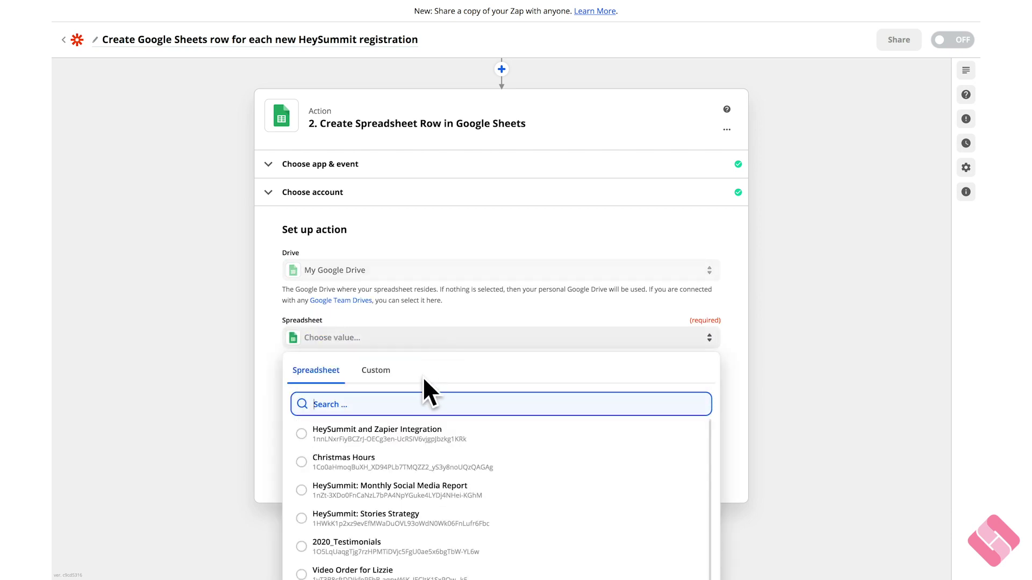
left_click(405, 430)
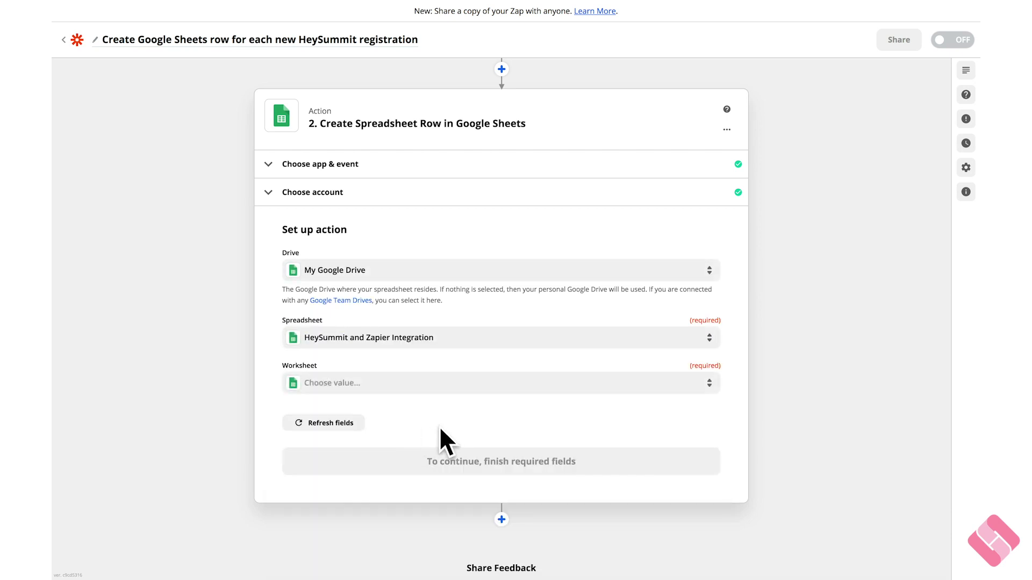
scroll(444, 427, "down", 2)
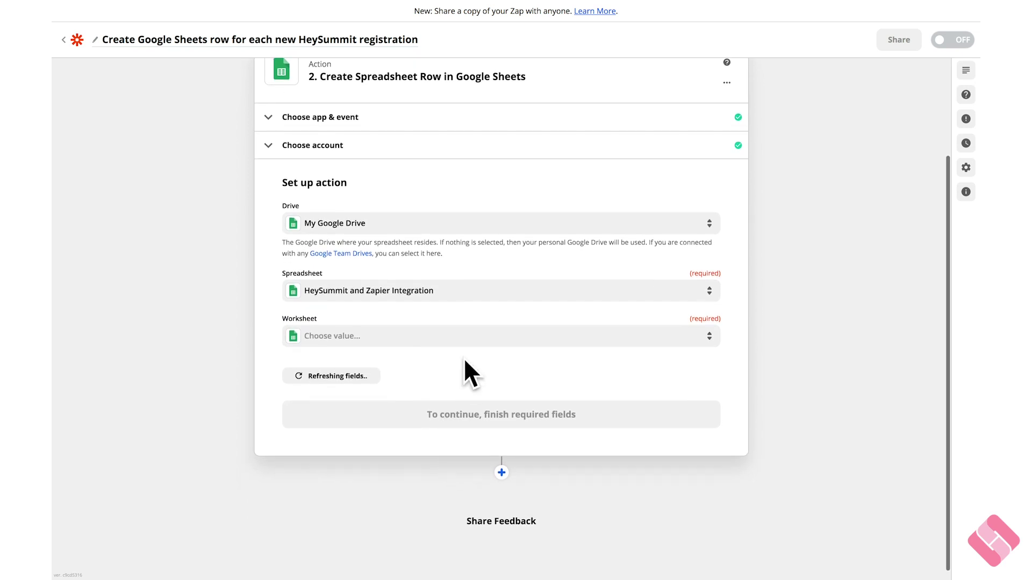
left_click(468, 345)
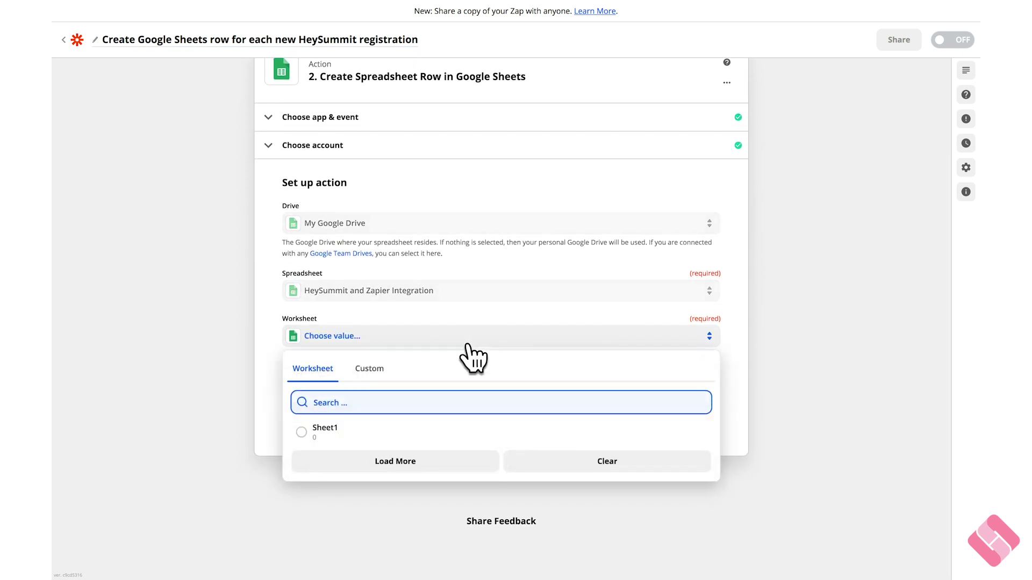
left_click(412, 427)
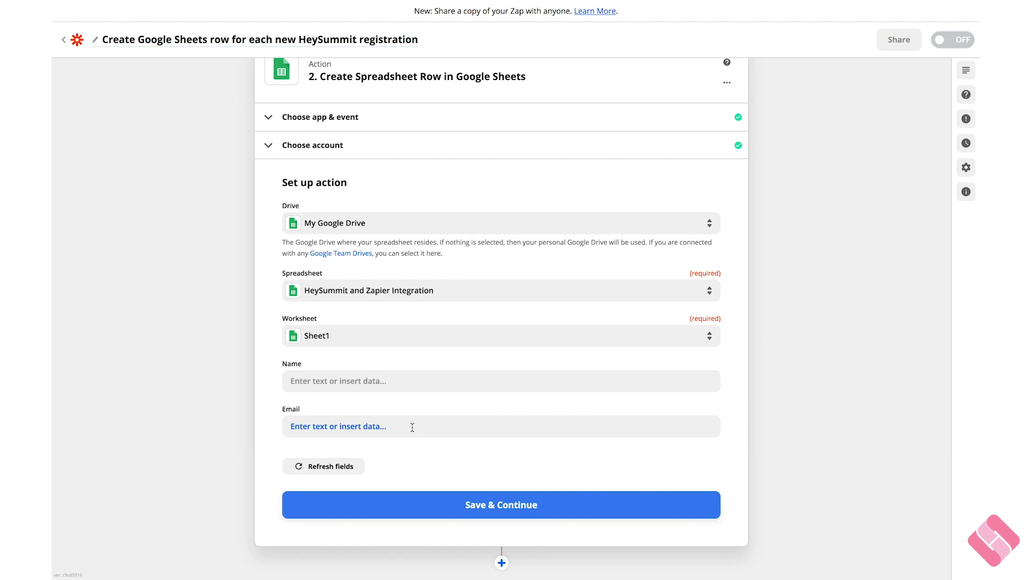
- Map the attendee's Name and Email Address to the Name and Email columns, then save
left_click(441, 382)
scroll(441, 382, "down", 2)
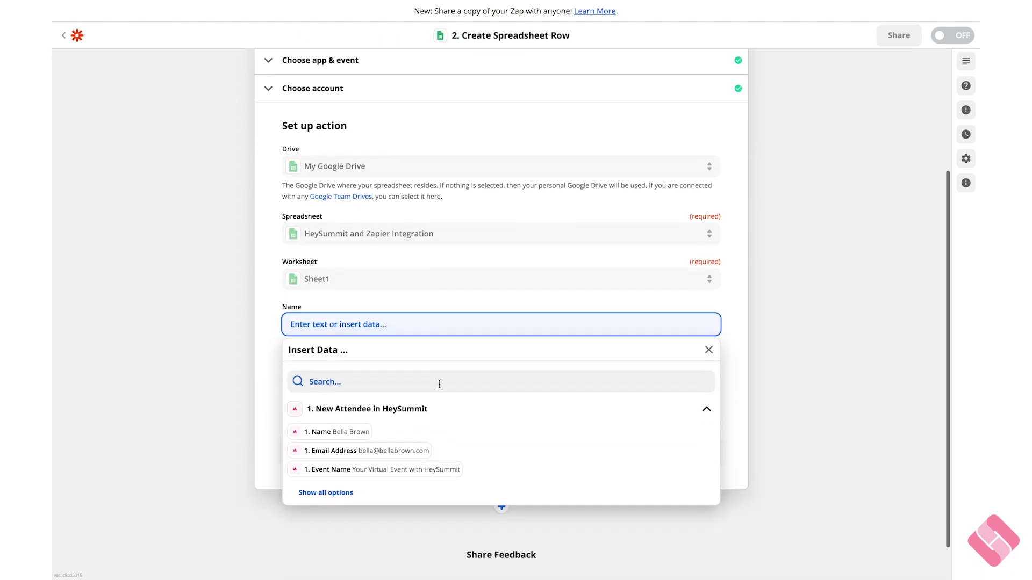
left_click(367, 433)
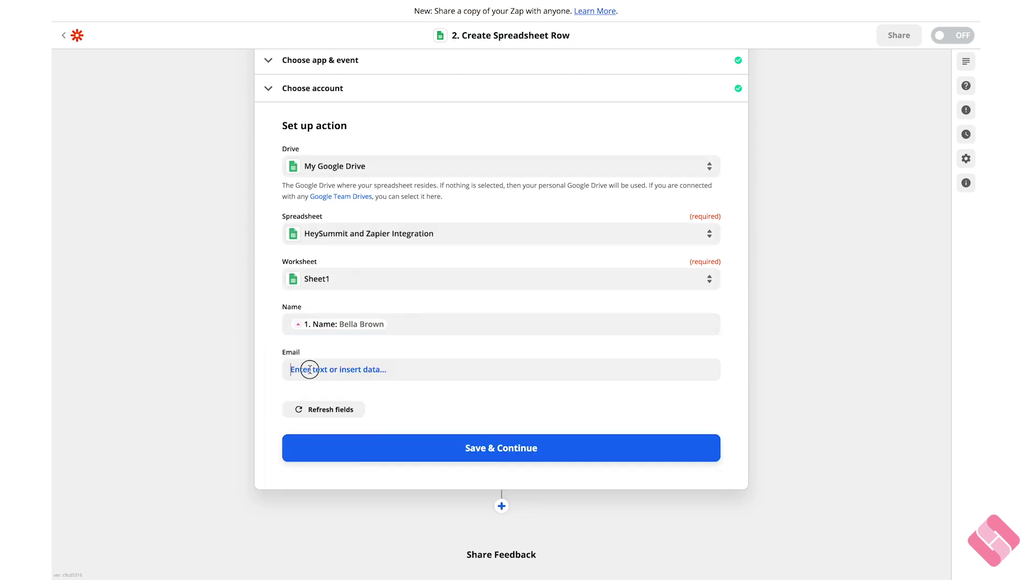
left_click(310, 370)
left_click(376, 496)
left_click(241, 402)
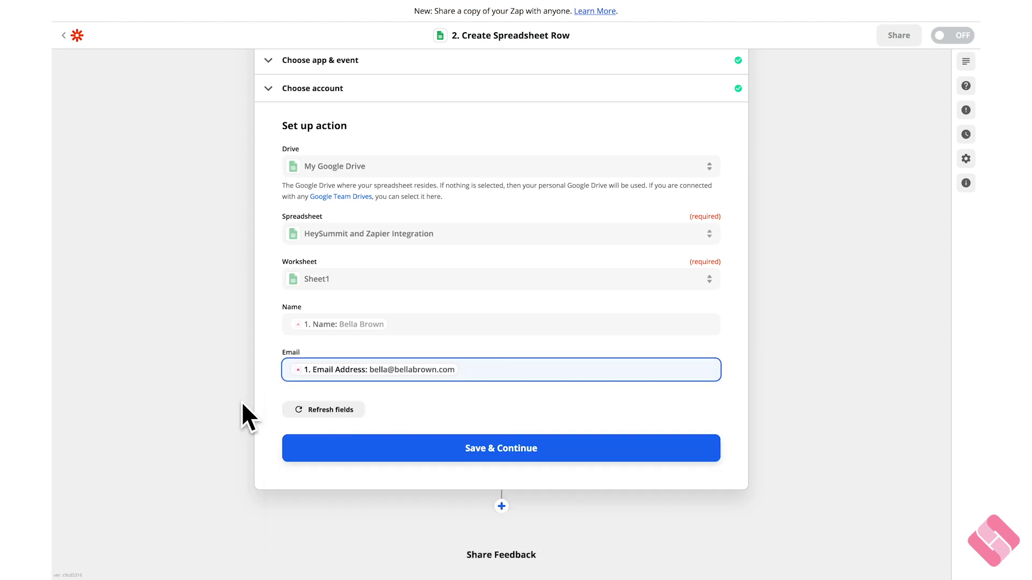
left_click(332, 450)
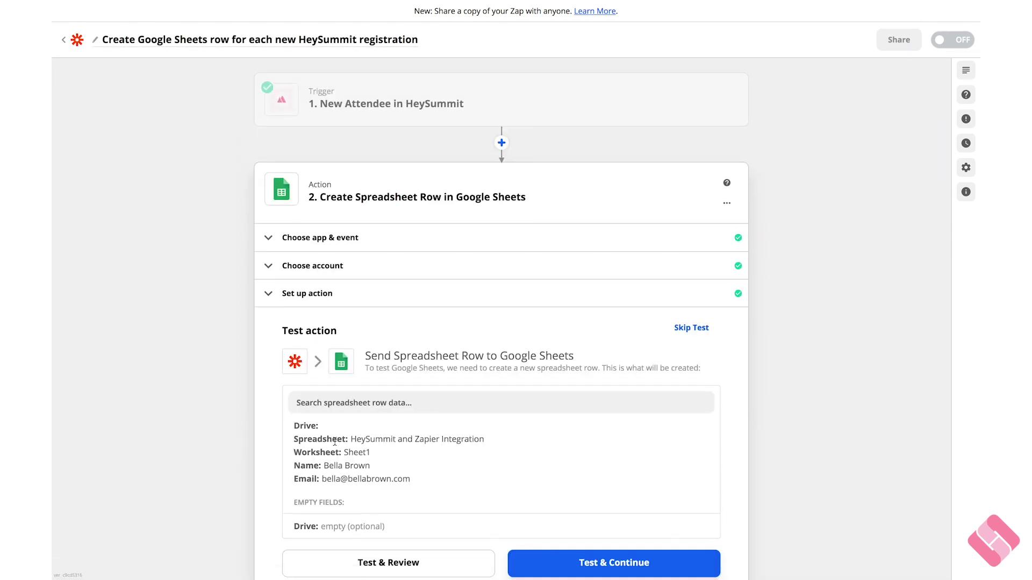
- Send a test attendee row from the action to Google Sheets
scroll(334, 442, "down", 3)
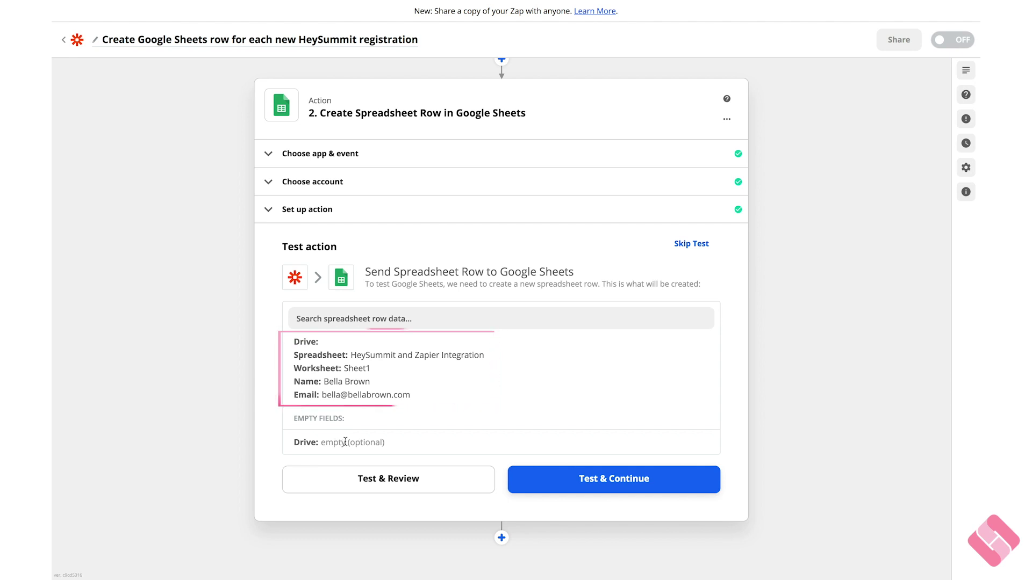
left_click(572, 480)
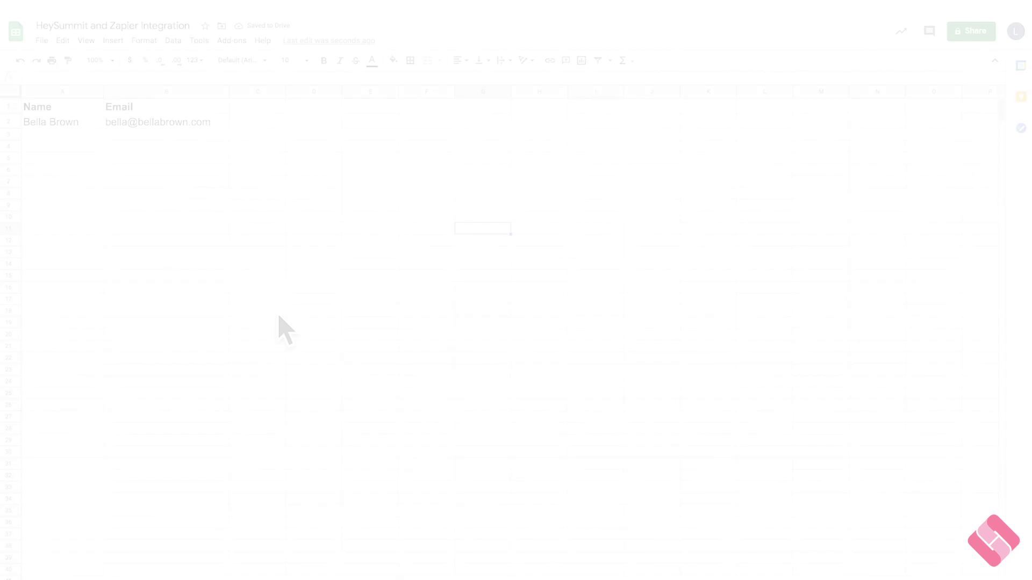
left_click(279, 315)
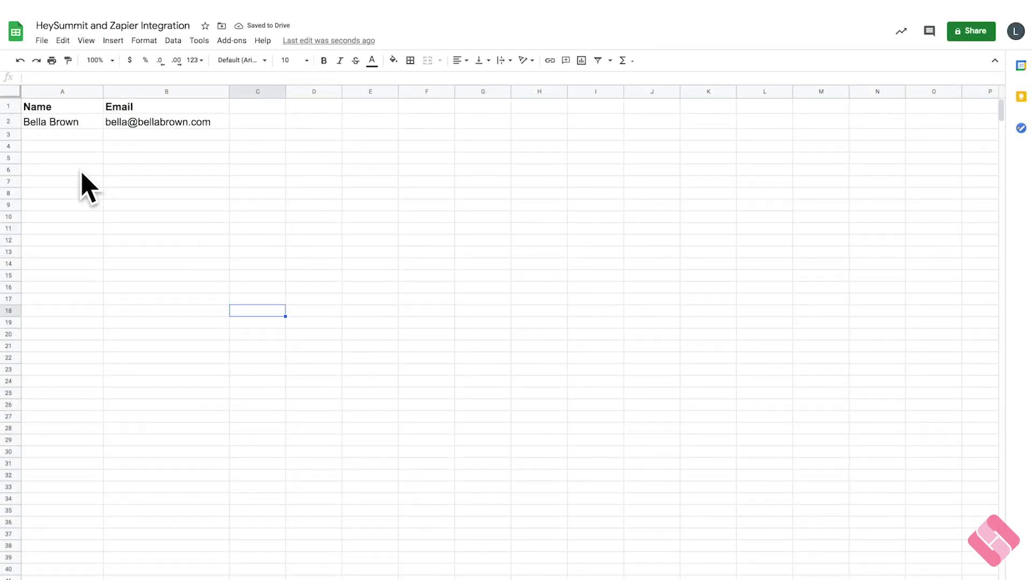
- Confirm the test attendee's name in A2 and email in B2, then turn the Zap on
left_click(70, 132)
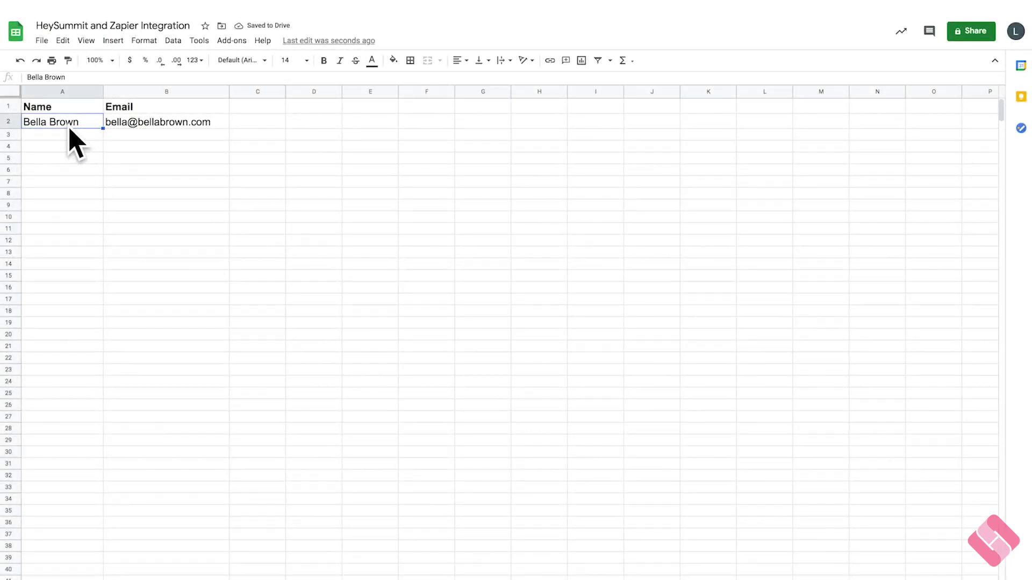
left_click(124, 132)
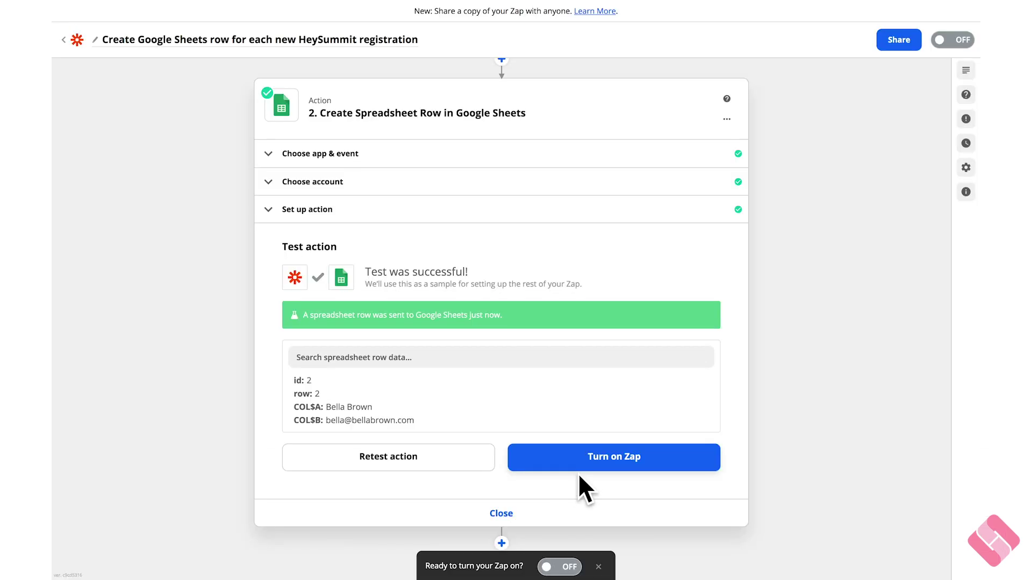
left_click(598, 468)
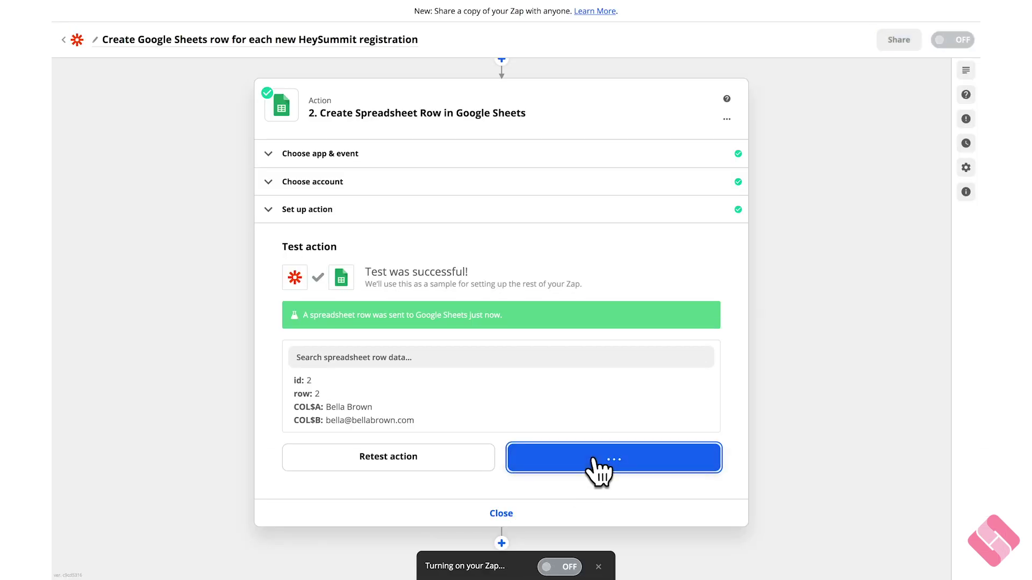